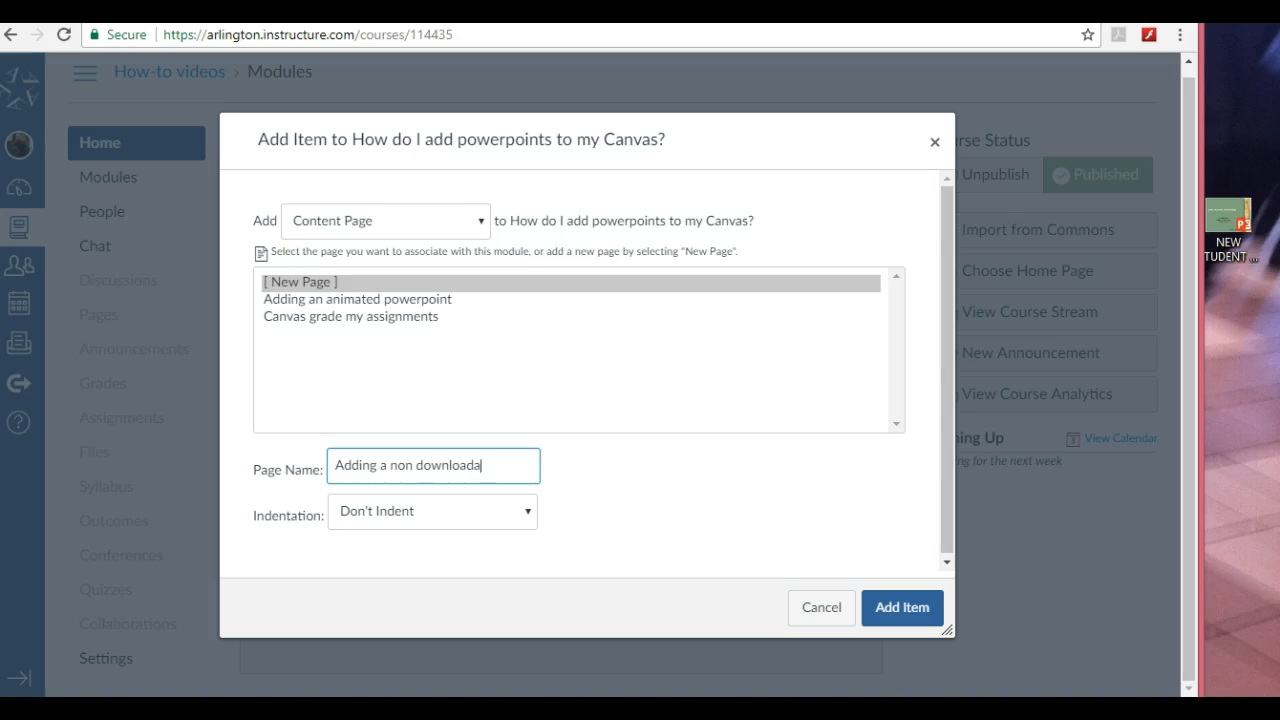
Finish naming the new content page "Adding a non downloadable powerpoit" and add it to the "How do I add powerpoints to my Canvas?" module.
text(powerpoit)
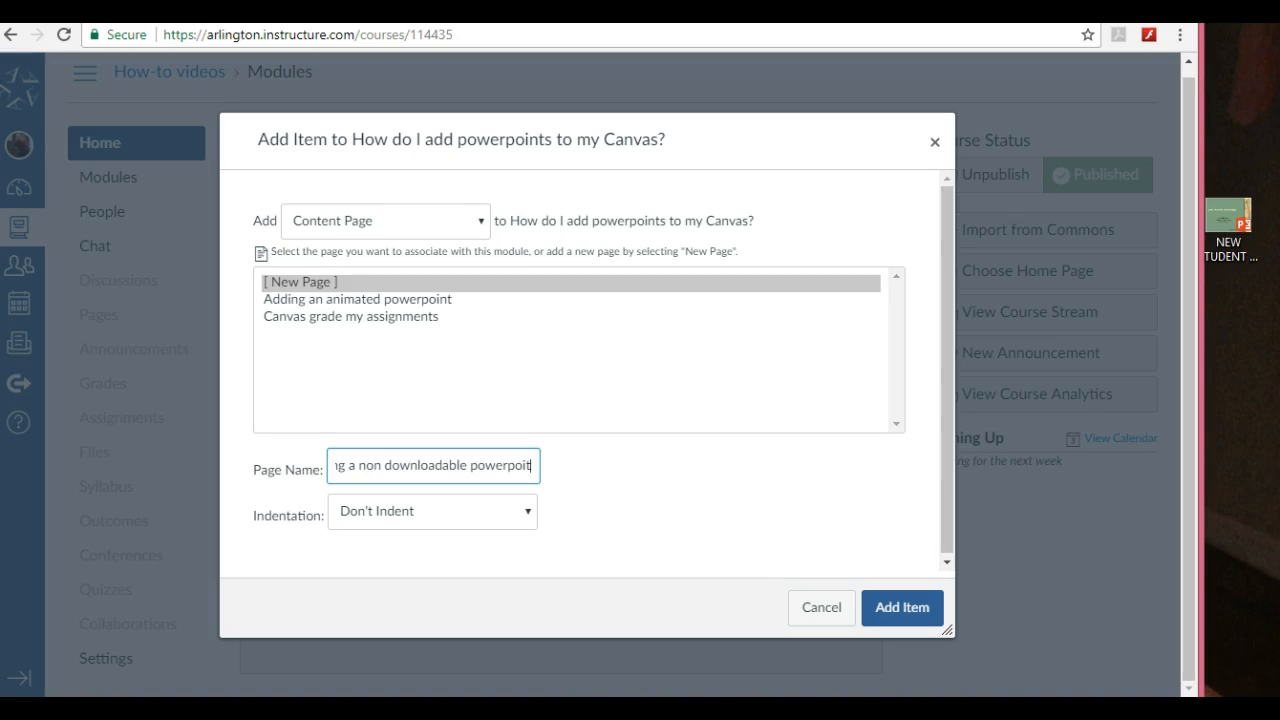
key(Return)
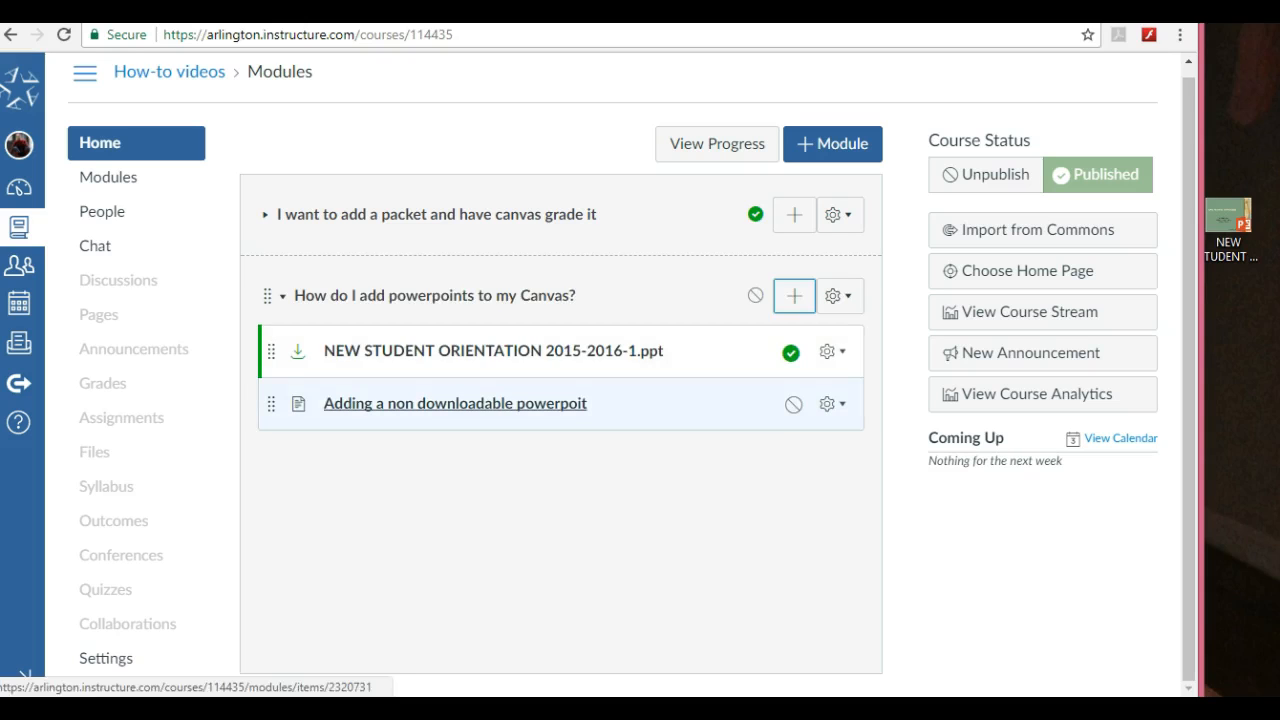
Correct the title of the new page item in the module to "Adding a non downloadable powerpoint".
click(830, 403)
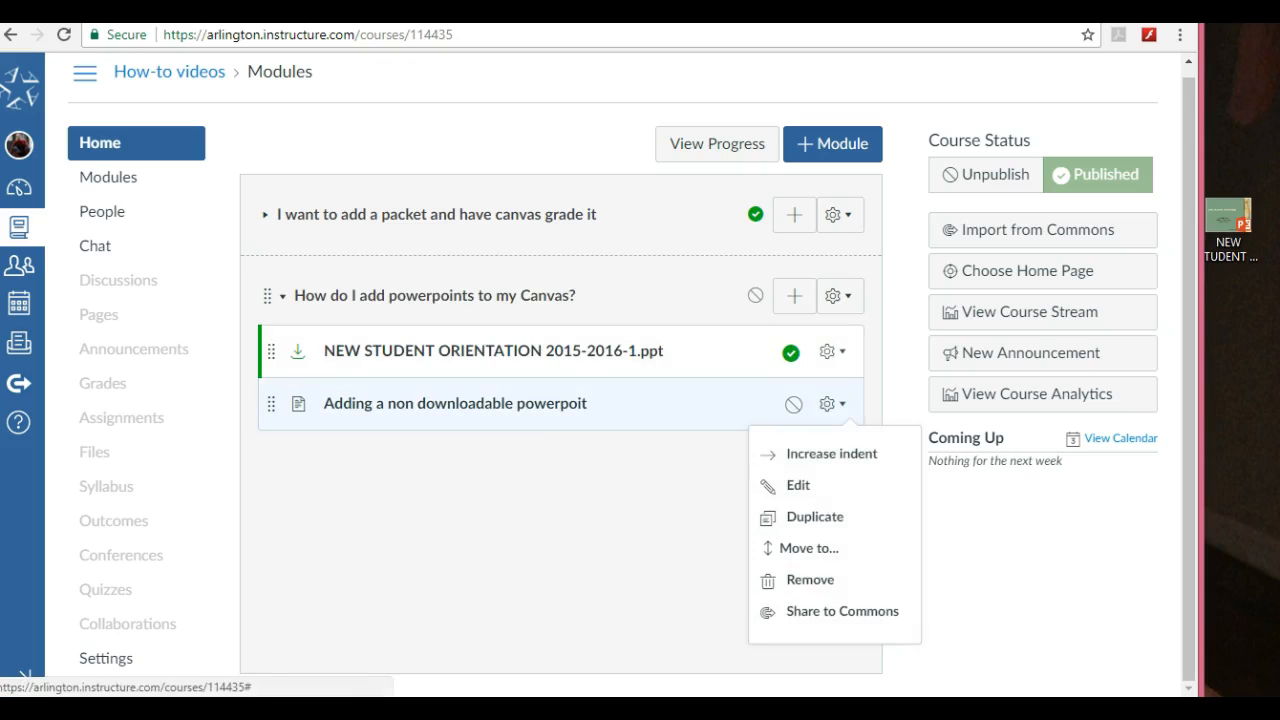
click(795, 487)
drag(699, 354, 720, 355)
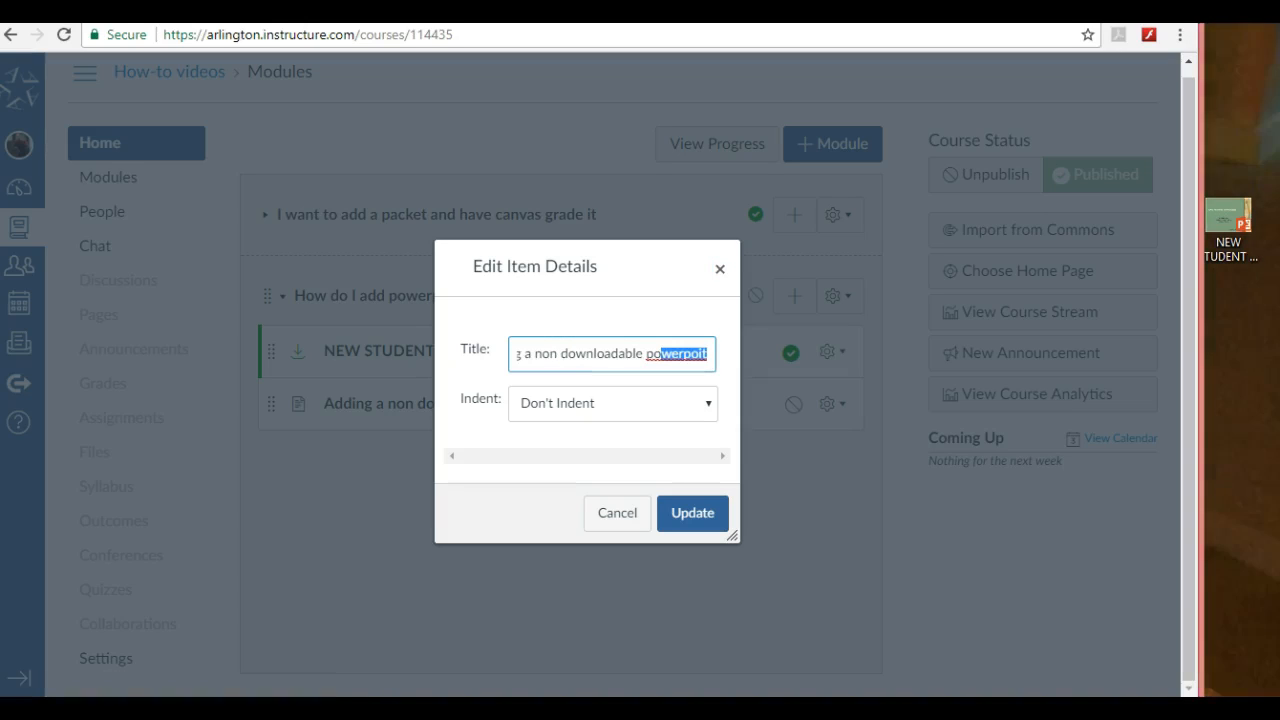
click(703, 354)
text(n)
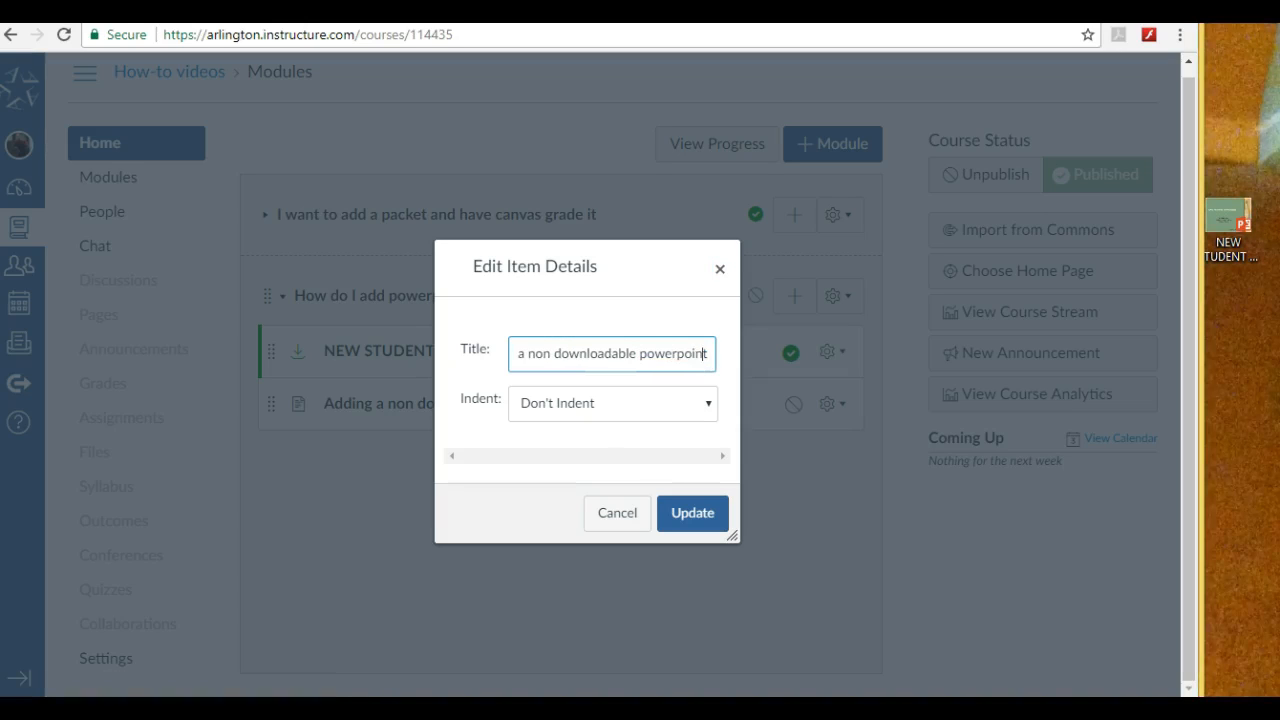
click(692, 513)
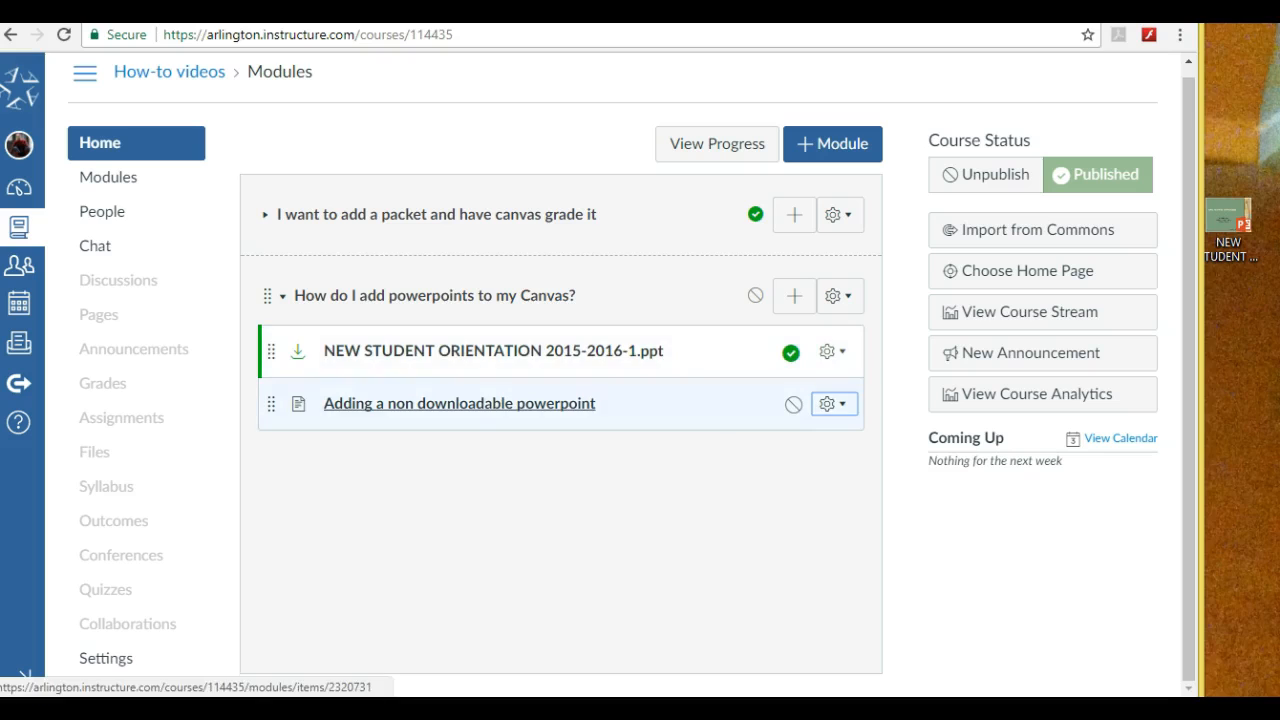
Open the "Adding a non downloadable powerpoint" page for editing.
click(505, 405)
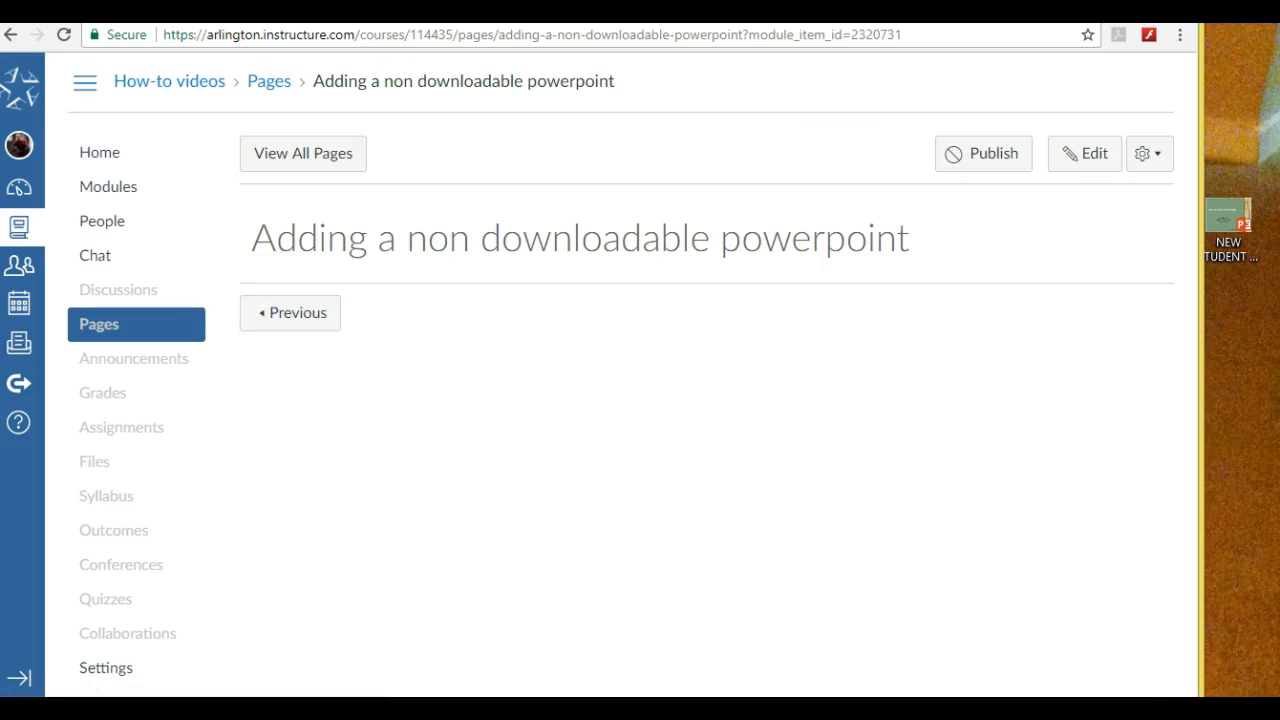
click(1085, 153)
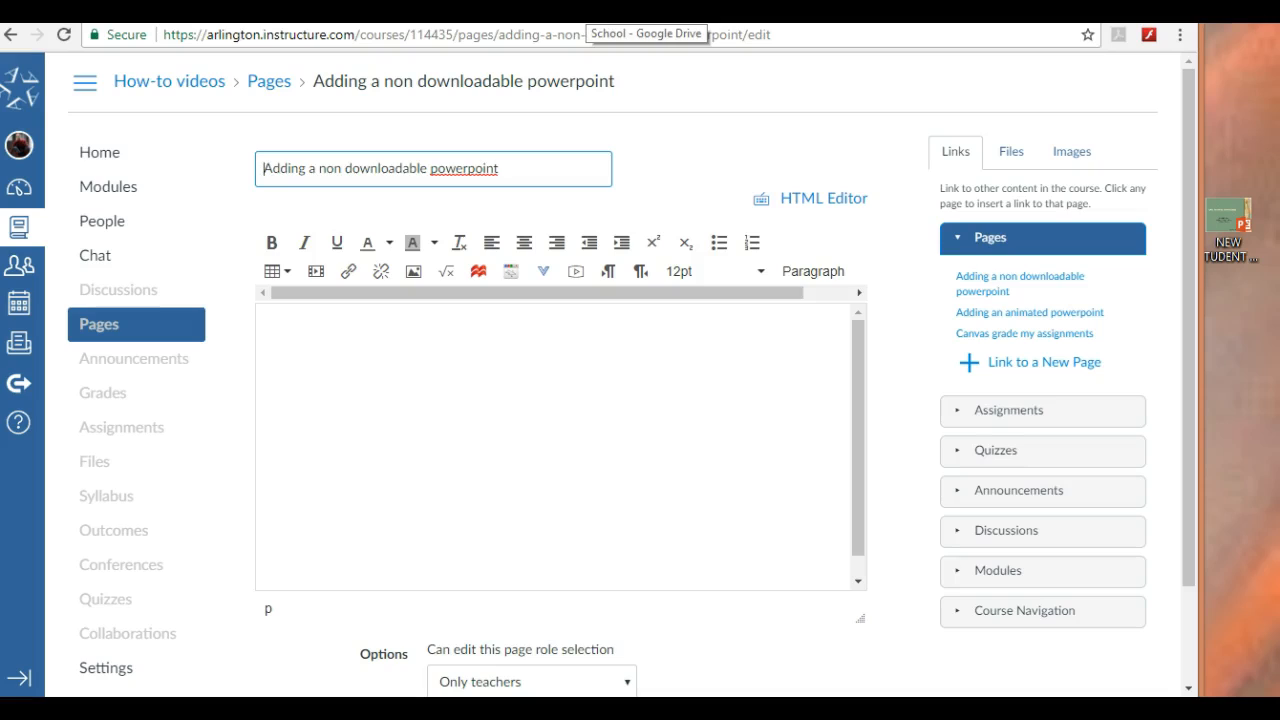
Switch to Google Drive and upload the NEW STUDENT ORIENTATION 2015-2016 presentation from the desktop into the School folder.
click(582, 12)
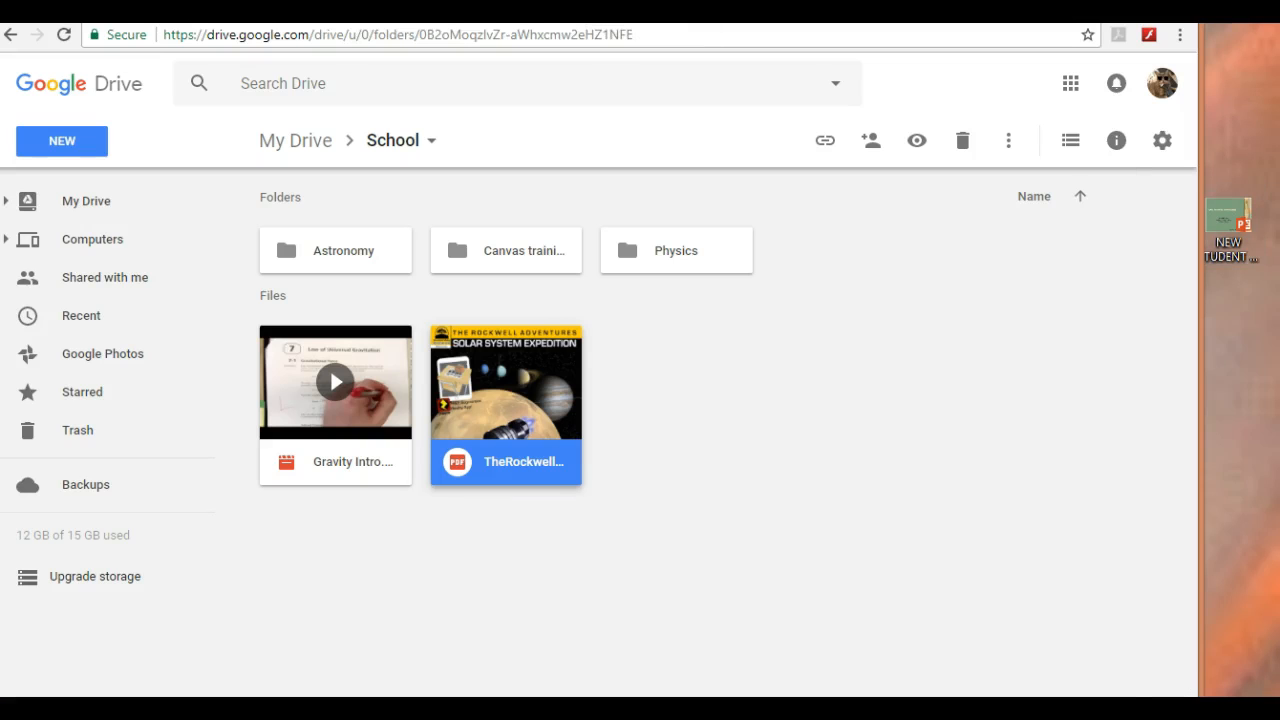
drag(1228, 222, 750, 380)
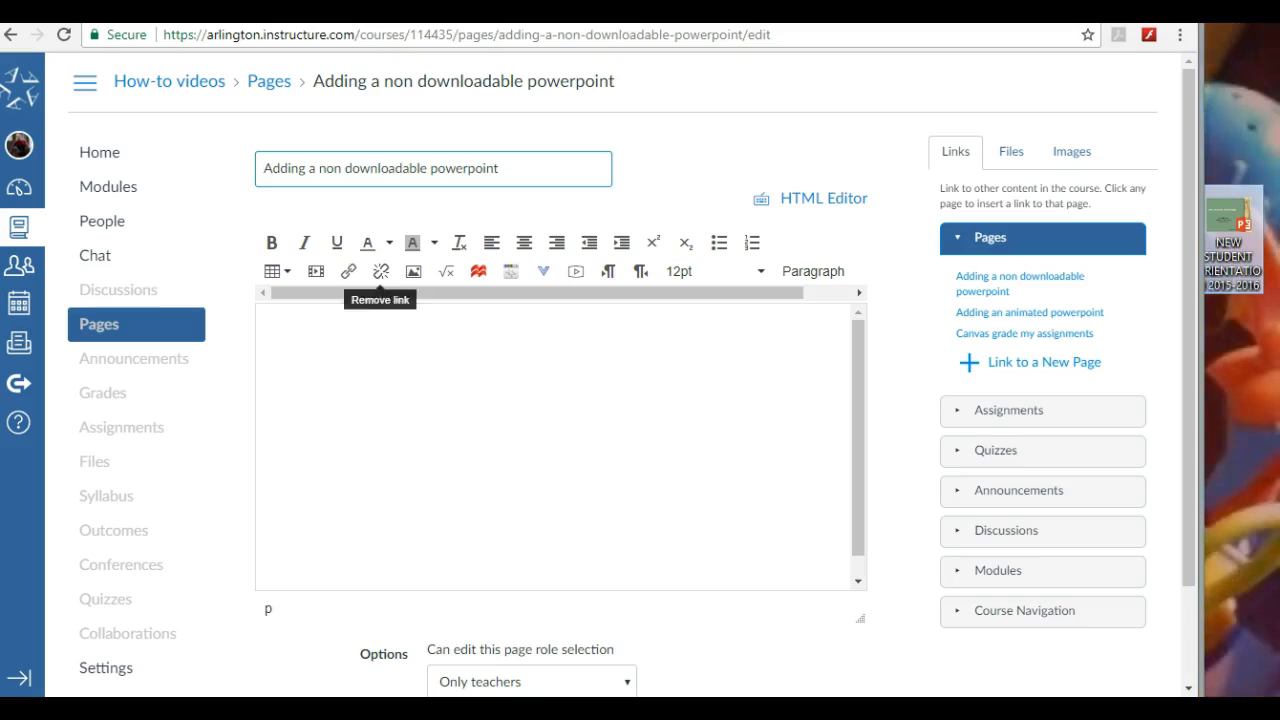
Switch back to Canvas, insert a 1 x 1 table in the page body, and show the page's HTML source.
click(277, 271)
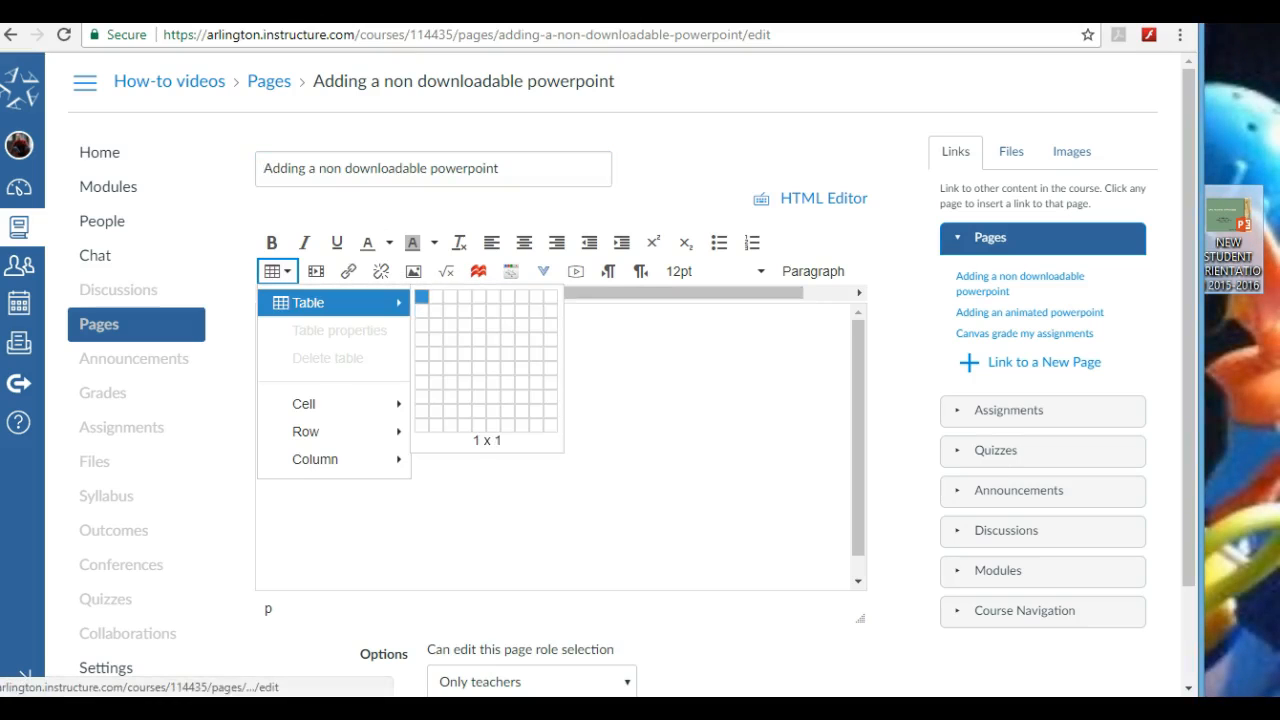
click(421, 296)
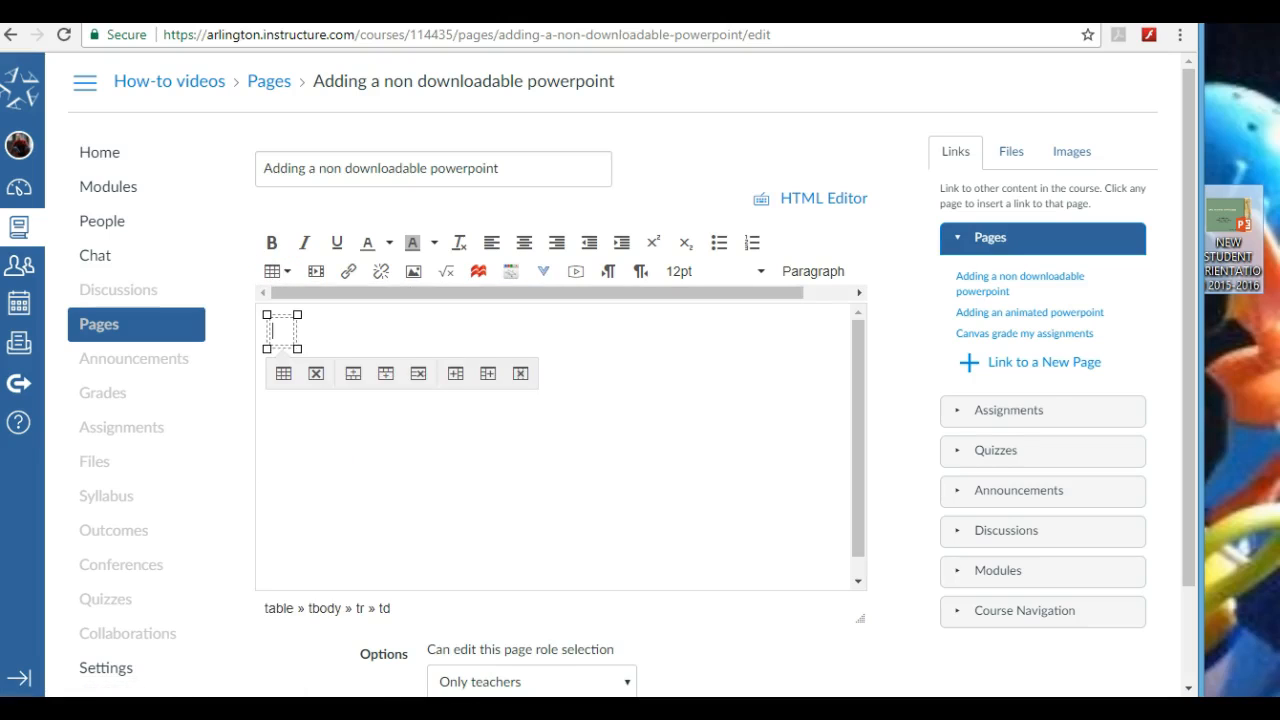
click(823, 198)
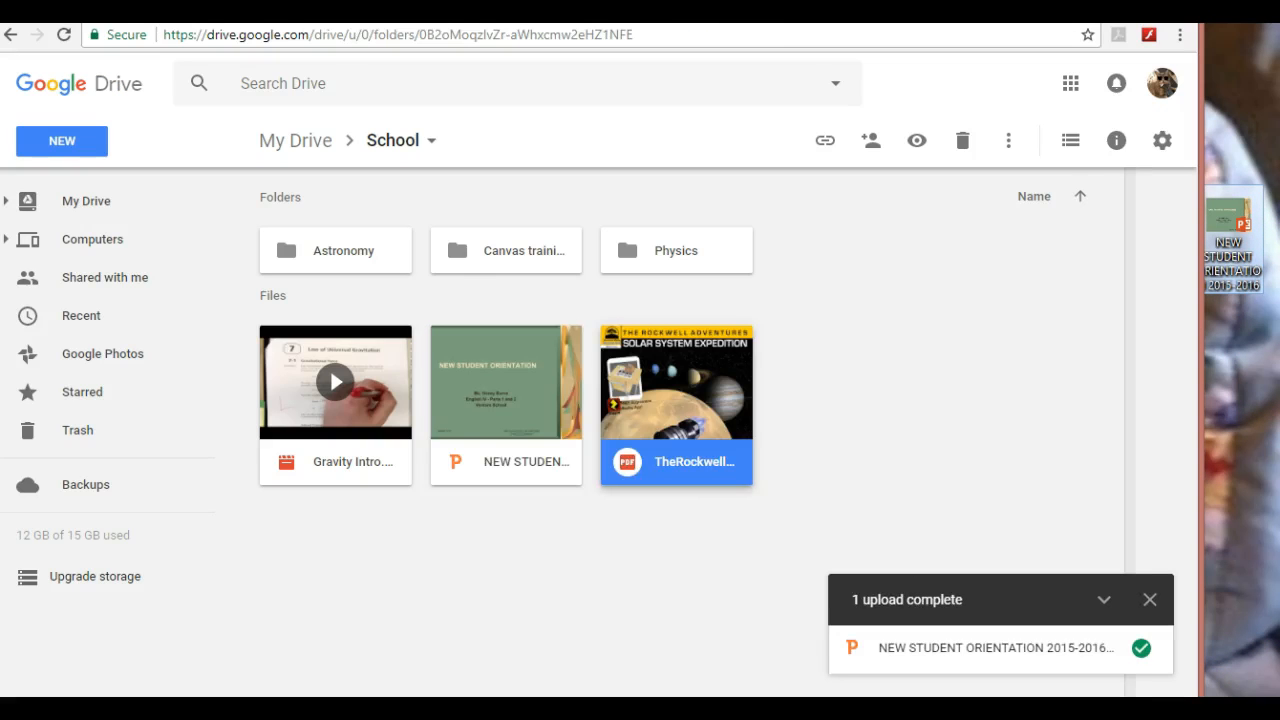
Open the uploaded NEW STUDENT ORIENTATION 2015-2016.ppt from Google Drive in a separate window.
right_click(540, 385)
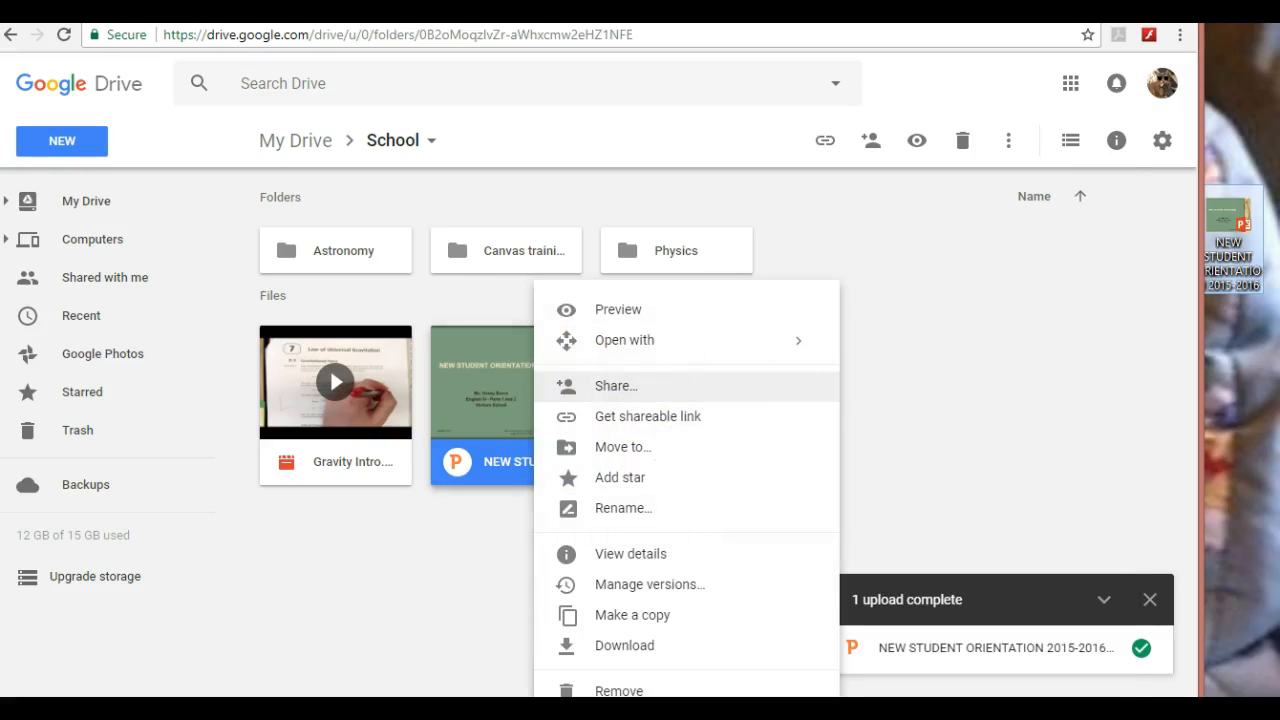
double_click(496, 386)
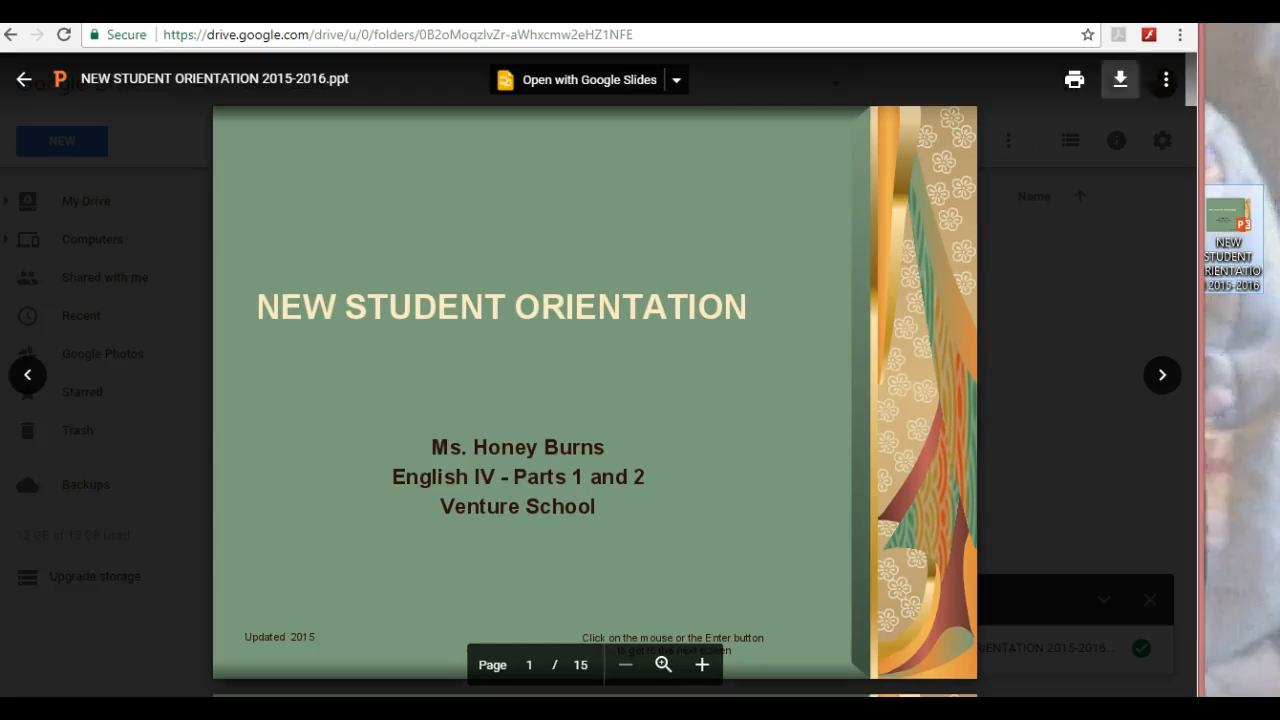
click(1166, 79)
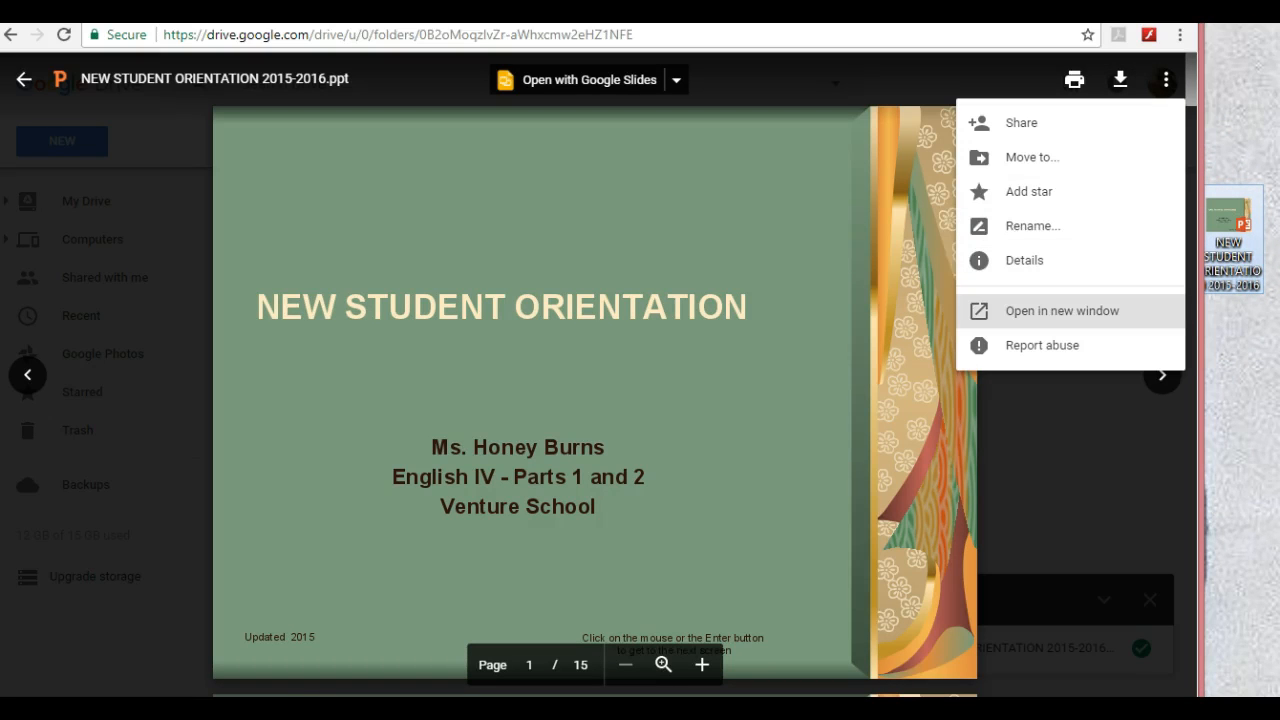
click(1062, 310)
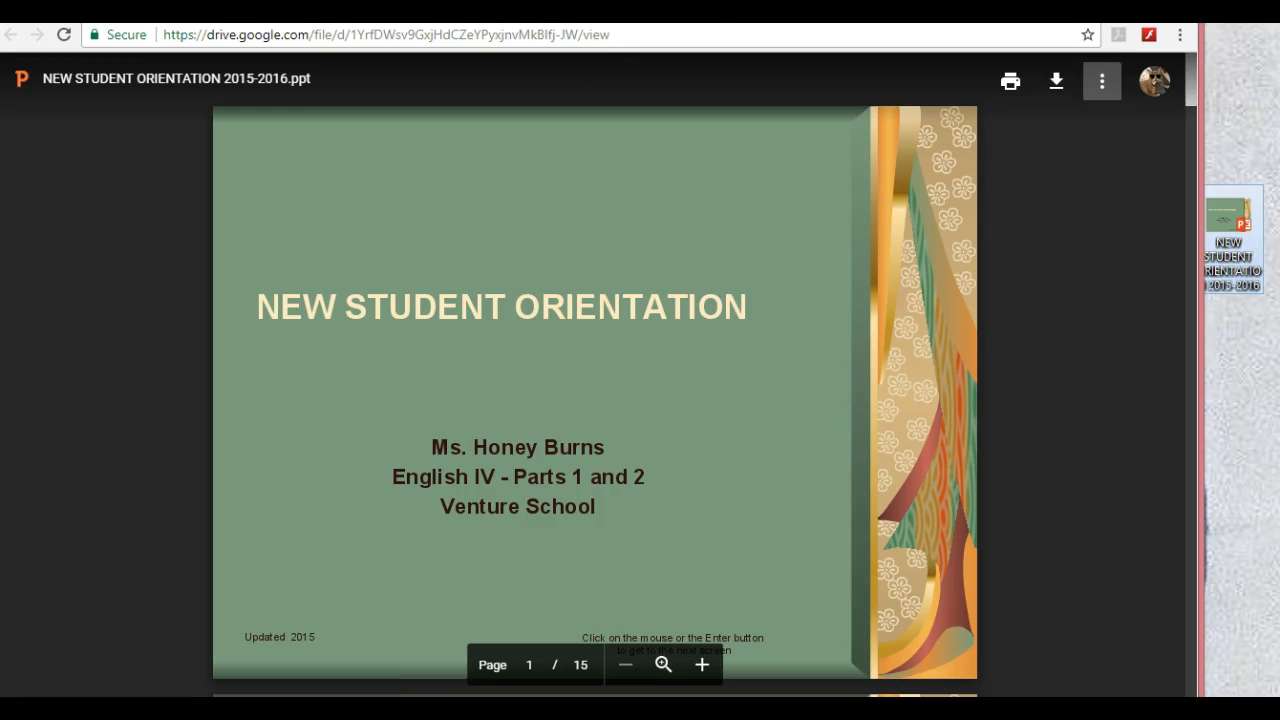
Get the embed code for the presentation through Embed item and copy the complete HTML code.
click(1102, 81)
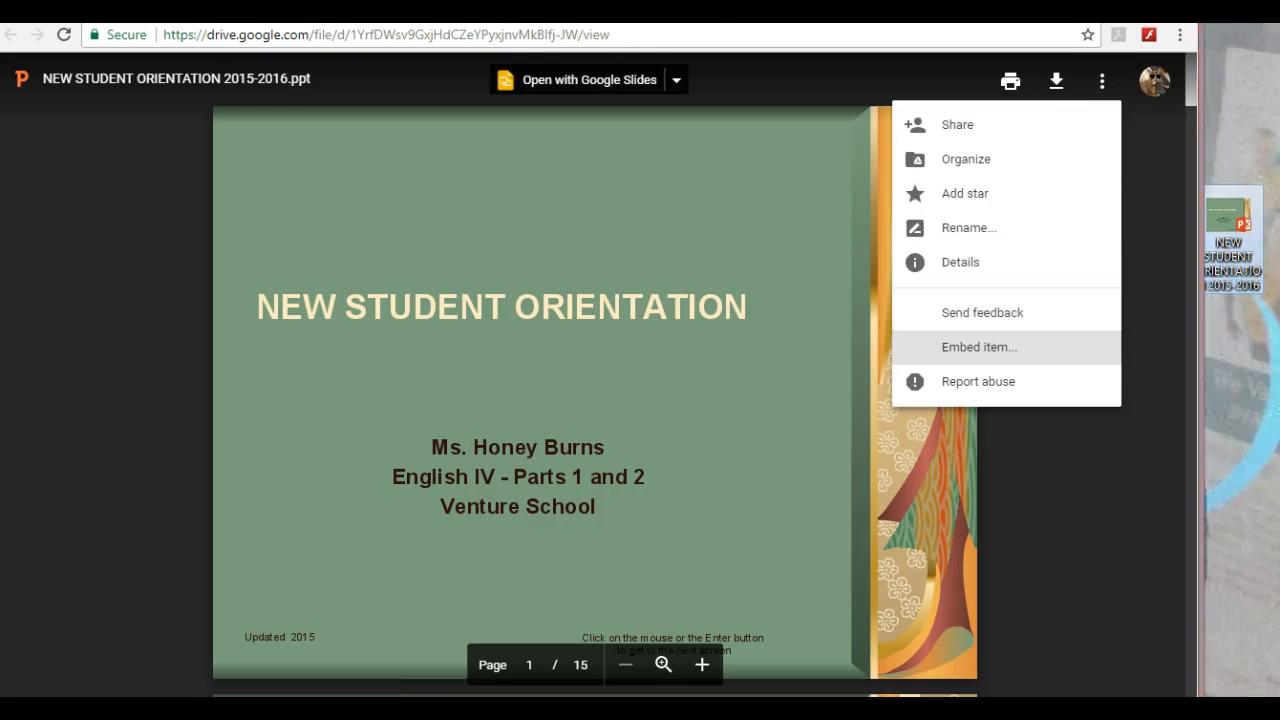
click(979, 347)
drag(643, 407, 352, 393)
click(384, 469)
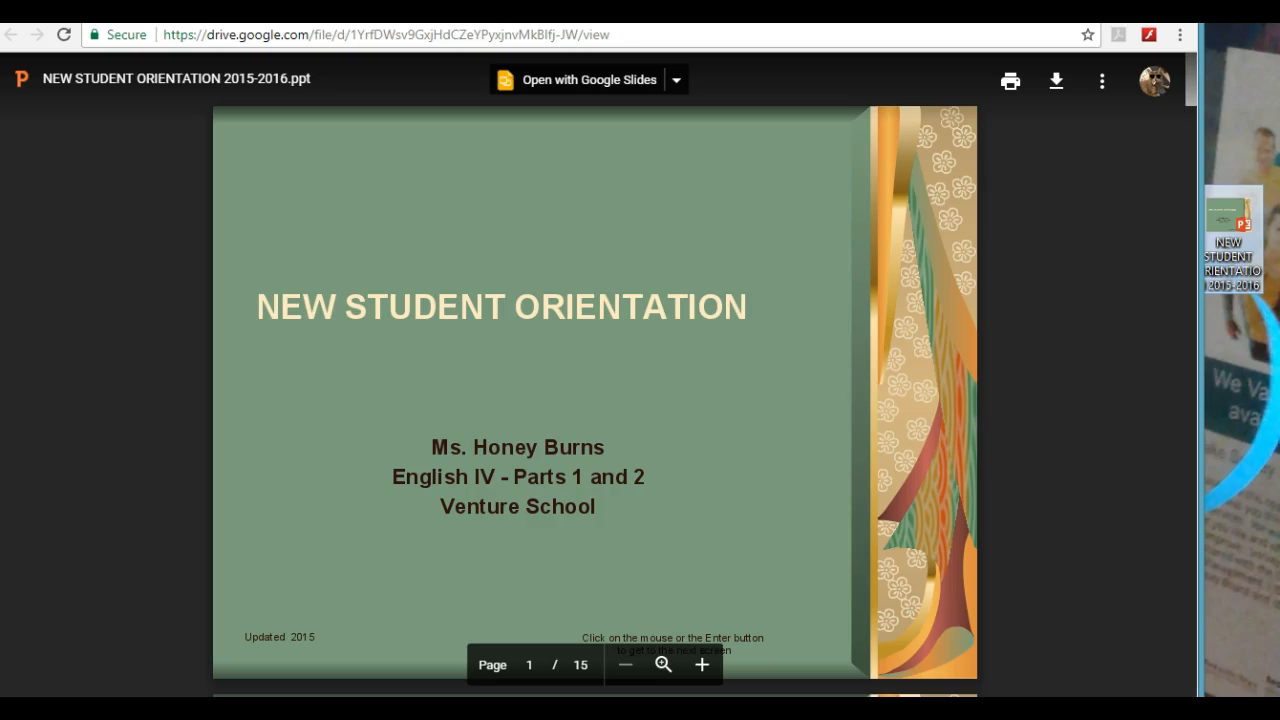
Return to the Canvas page, paste the iframe embed code inside the table's td cell in the HTML, and save the page.
key(ctrl+Tab)
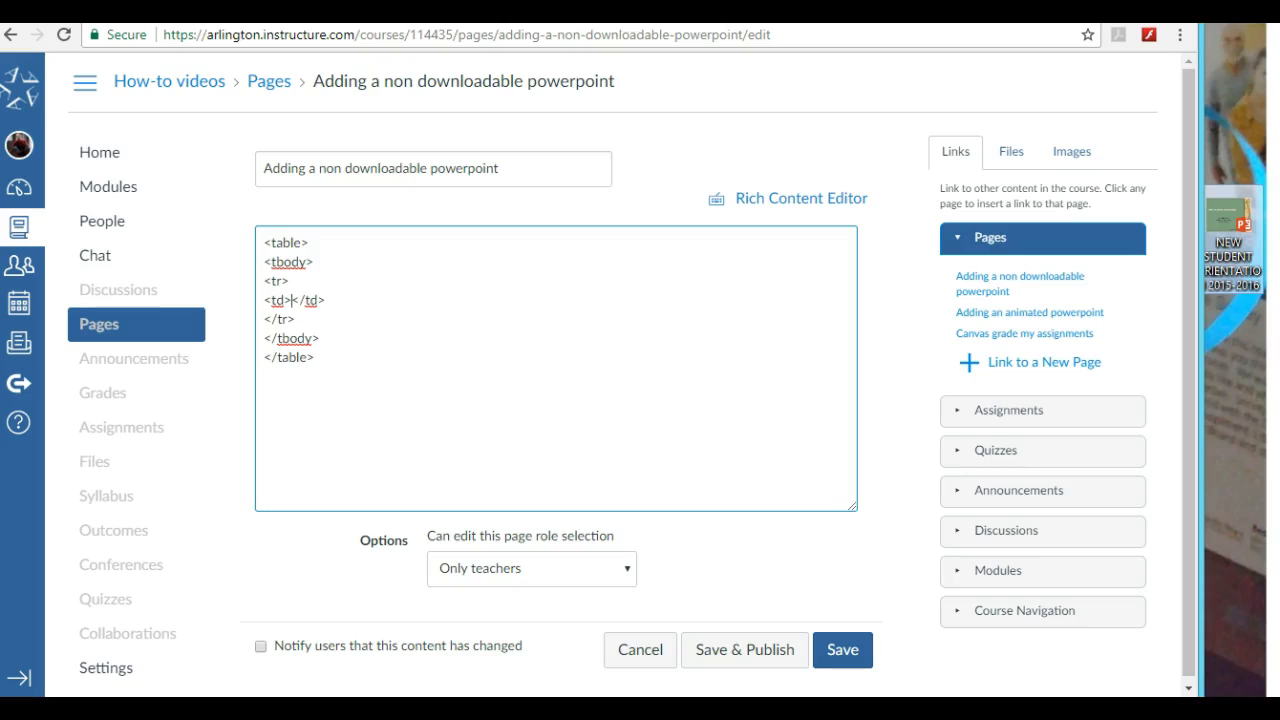
text(<iframe src="https://docs.google.com/presentation/d/e/2PACX-1vTNYcYud-CpUmeujJPalxElkbw4N3GXjeJnwpU7Vk3E4vnh3e8_wC1IRcRfBmSqBsVnjbj3H42ZR7Qz/embed?start=false&loop=true&delayms=5000" frameborder="0" width="960" height="749" allowfullscreen="true" mozallowfullscreen="true" webkitallowfullscreen="true"></iframe>)
click(842, 650)
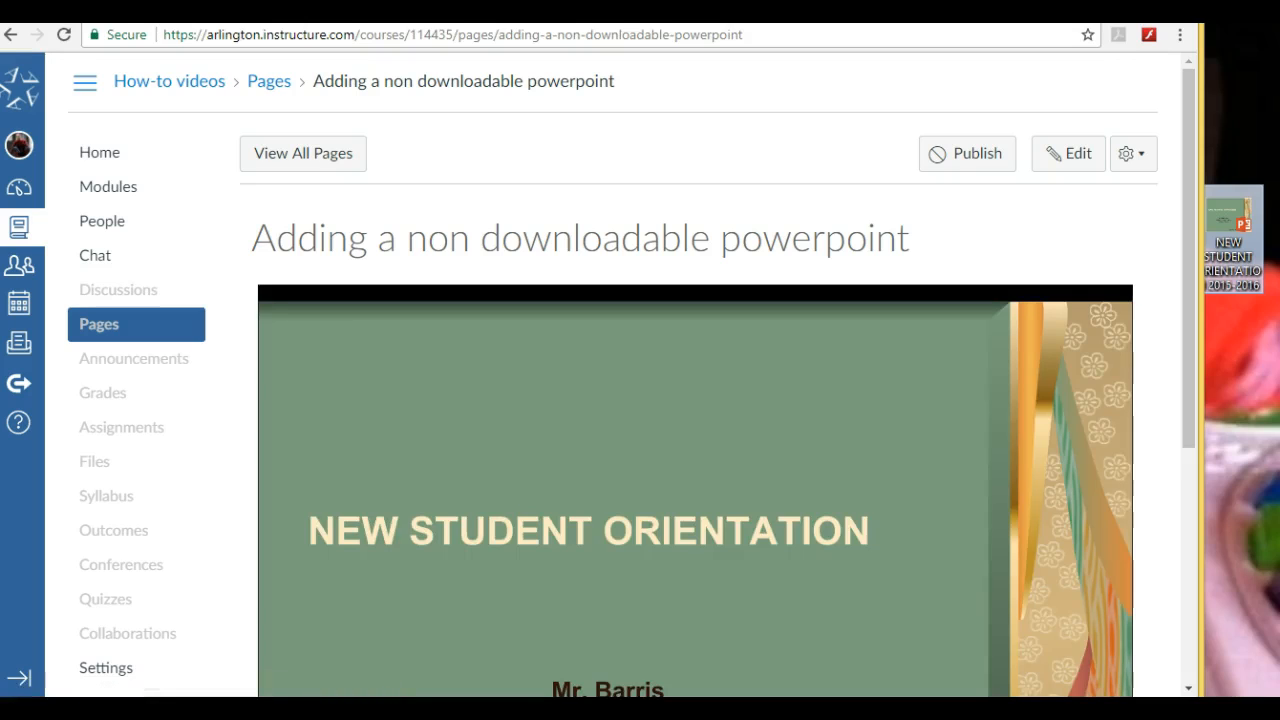
Check the embedded presentation on the saved page, start playback, and advance to slide 2.
scroll(620, 380, down, 4)
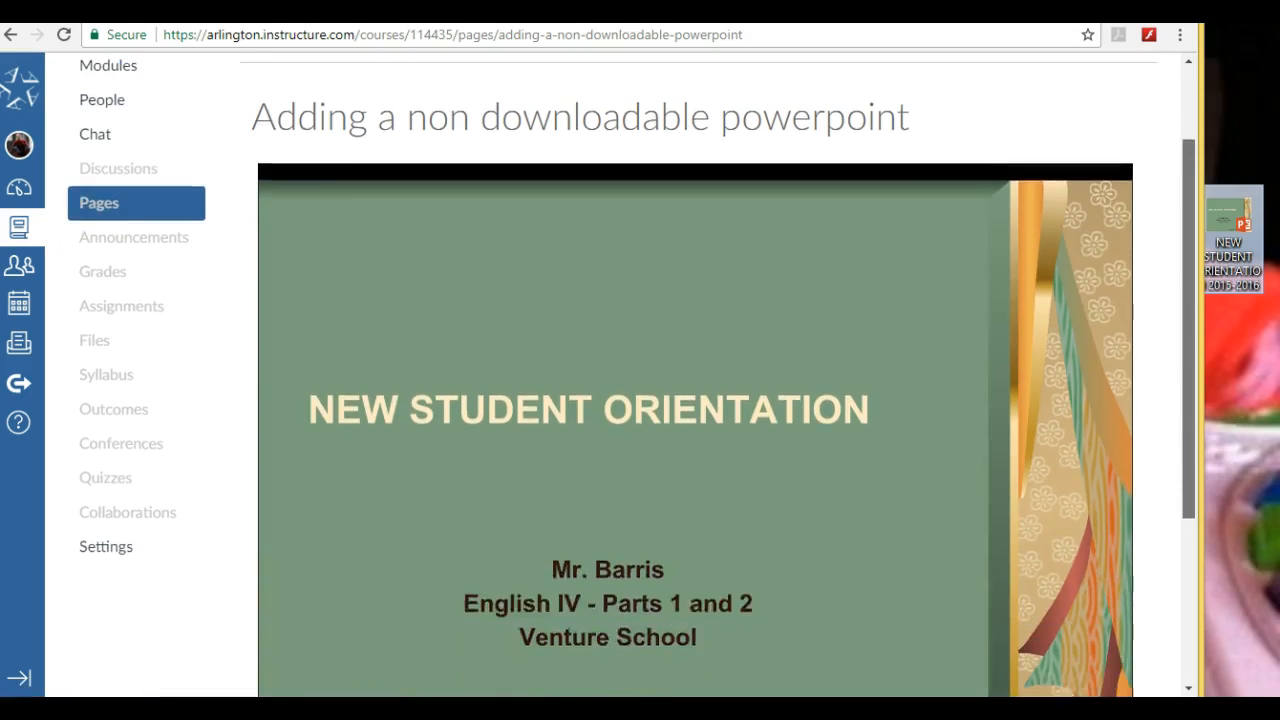
scroll(620, 380, up, 1)
scroll(620, 380, down, 3)
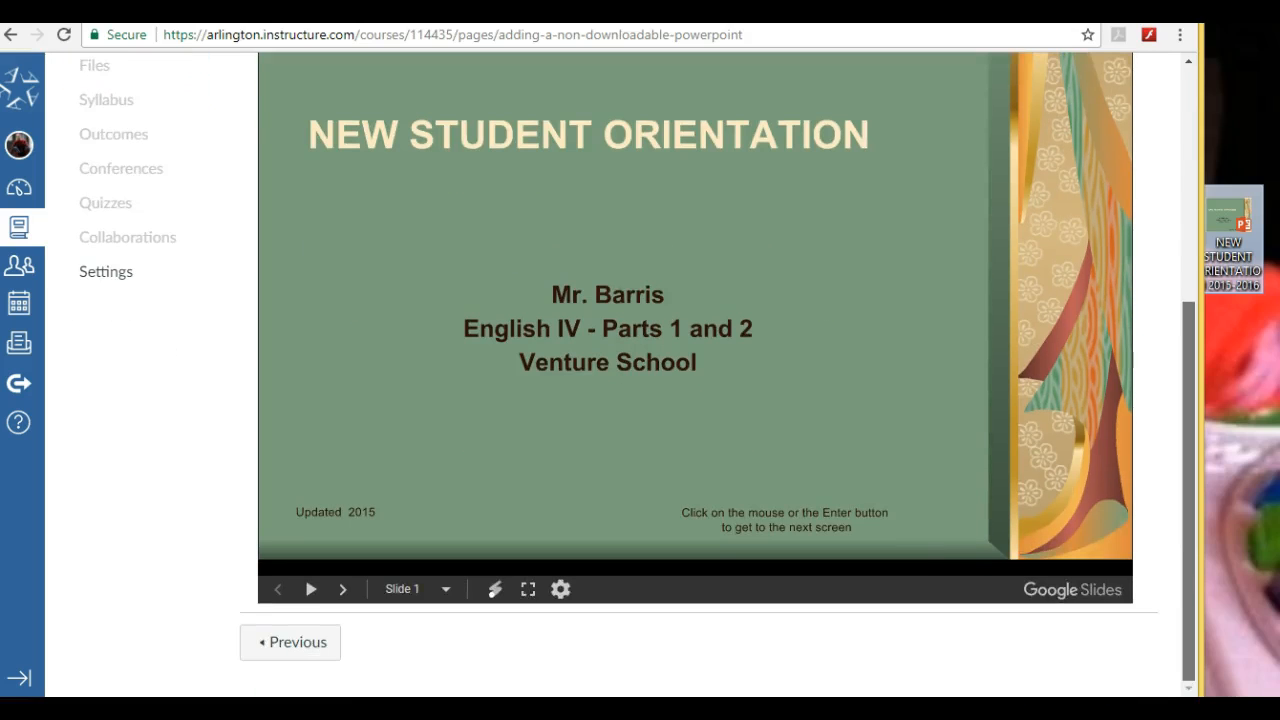
scroll(620, 380, up, 2)
scroll(620, 380, down, 1)
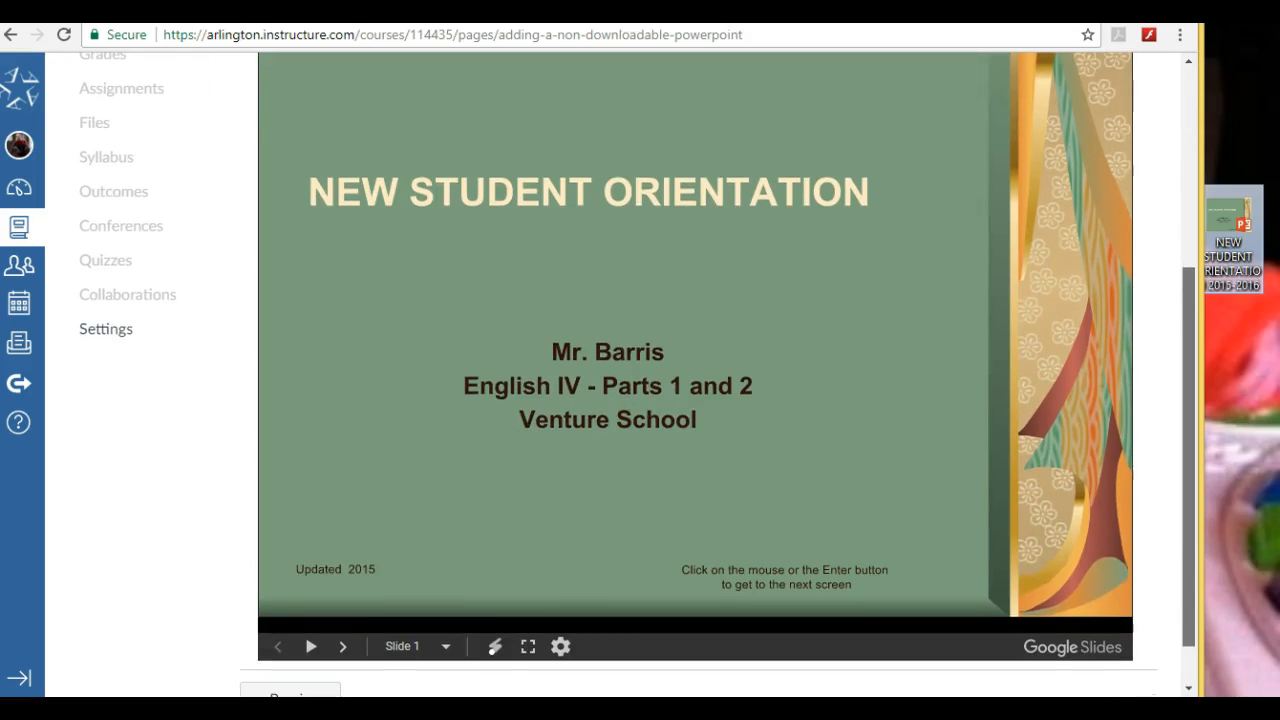
click(311, 647)
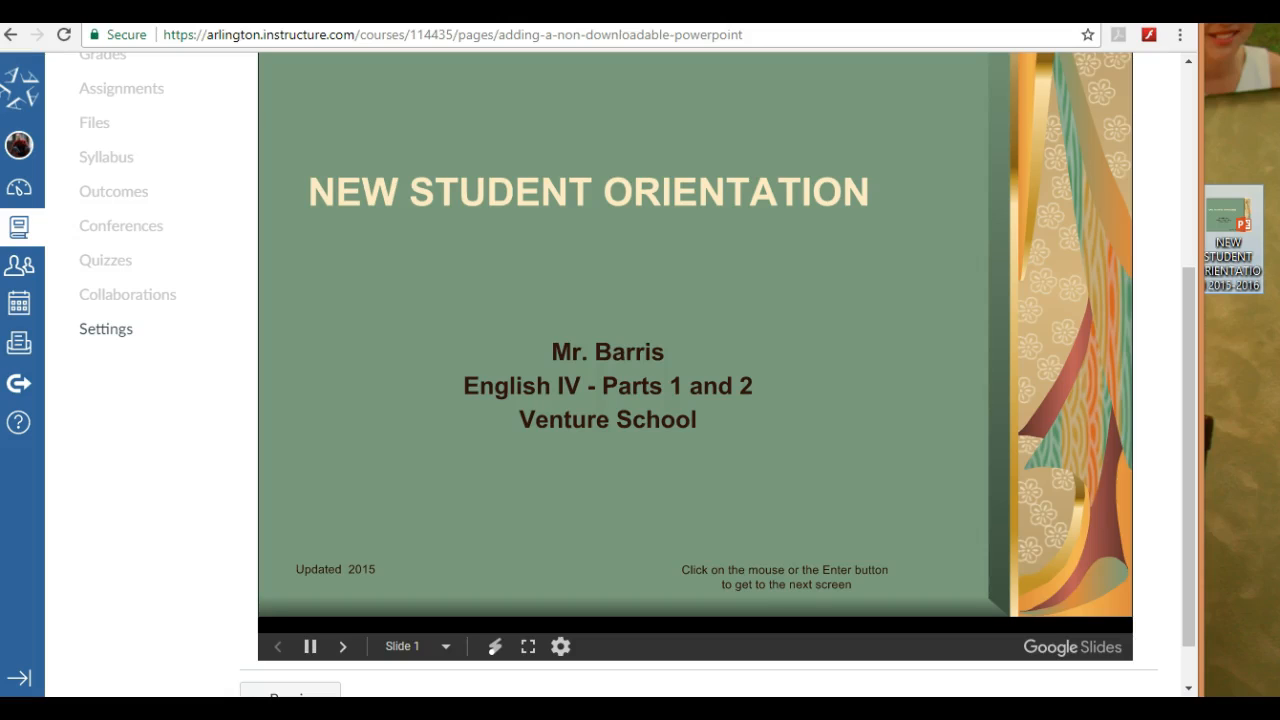
click(343, 647)
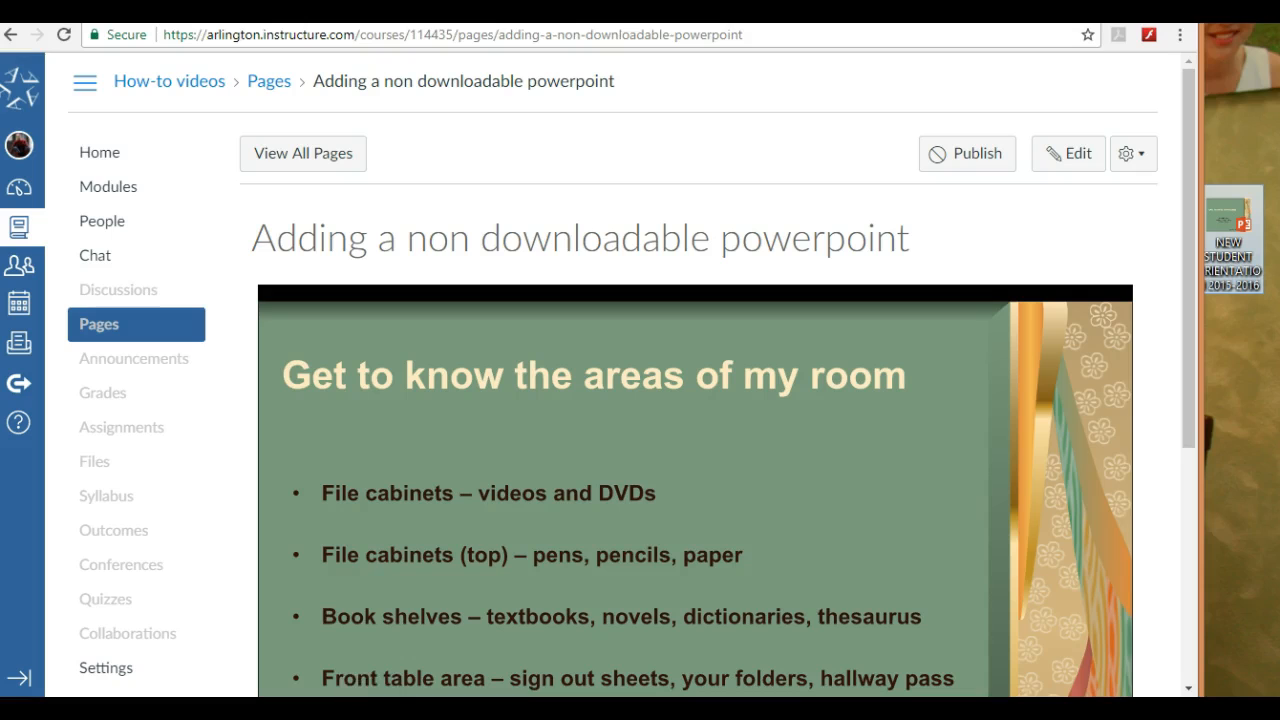
scroll(620, 380, down, 4)
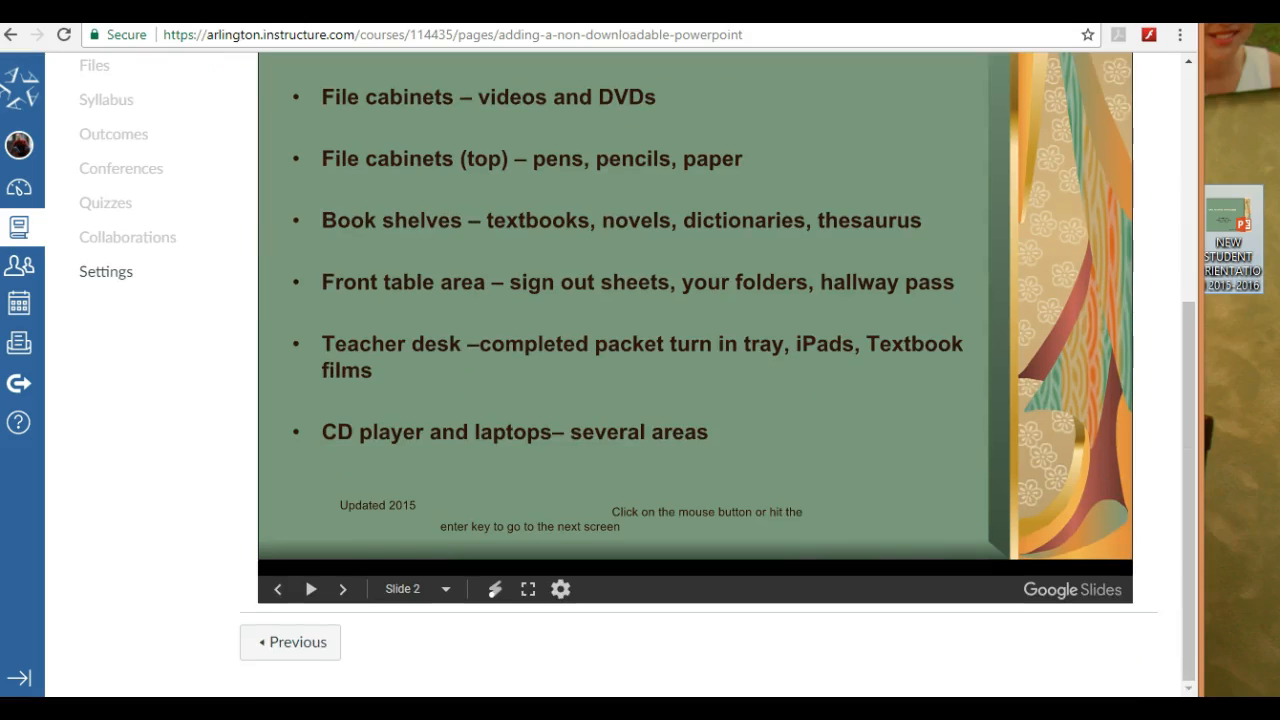
View the embedded presentation in full screen, step forward through the slides to slide 7, and exit full screen.
click(528, 589)
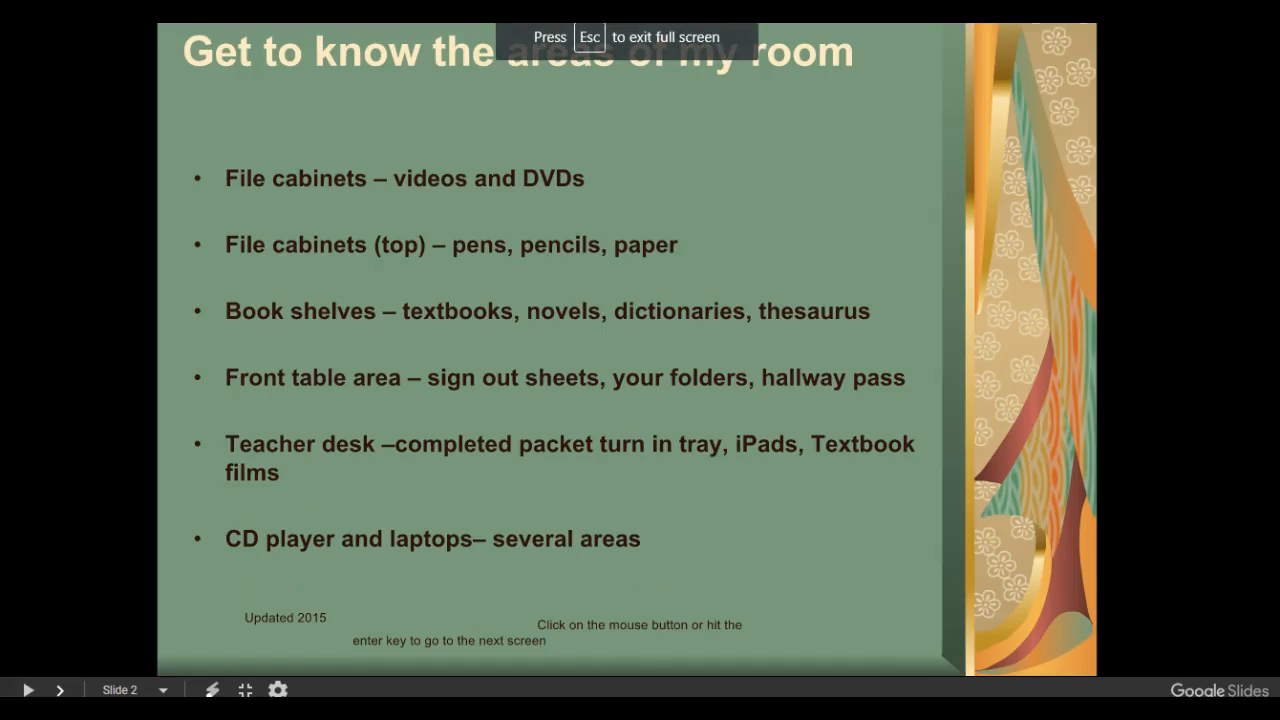
click(60, 690)
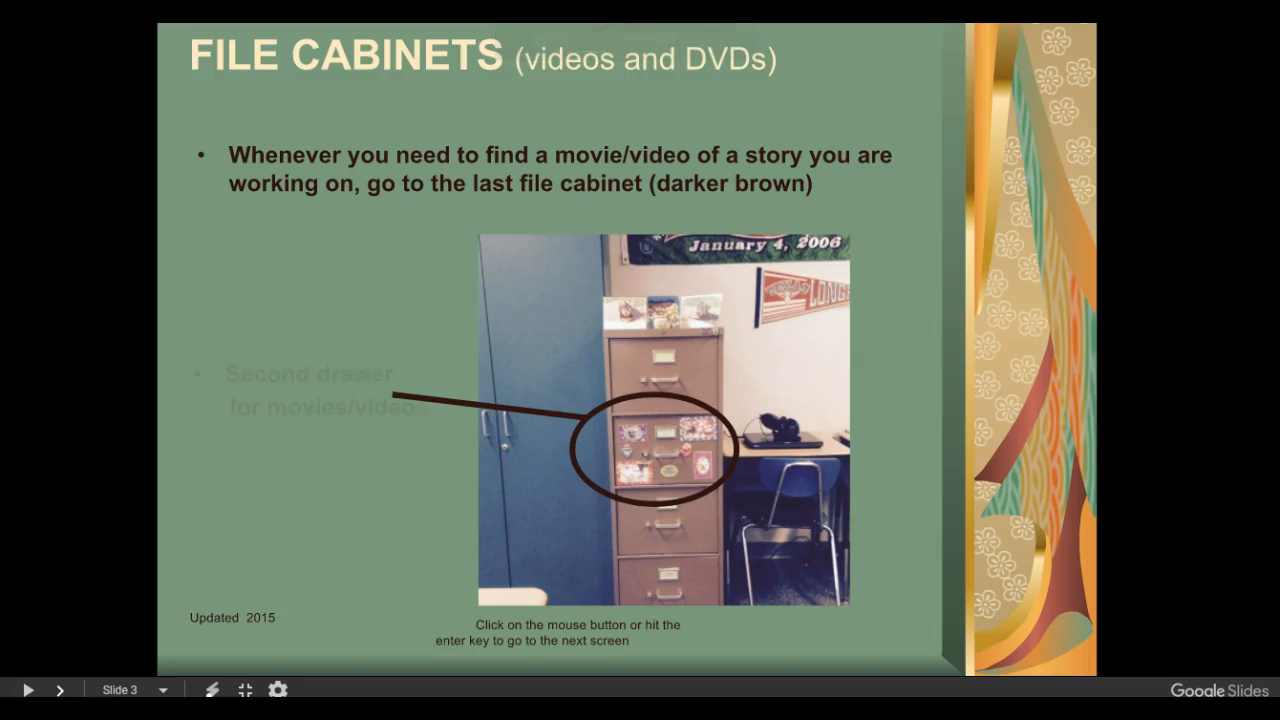
click(60, 690)
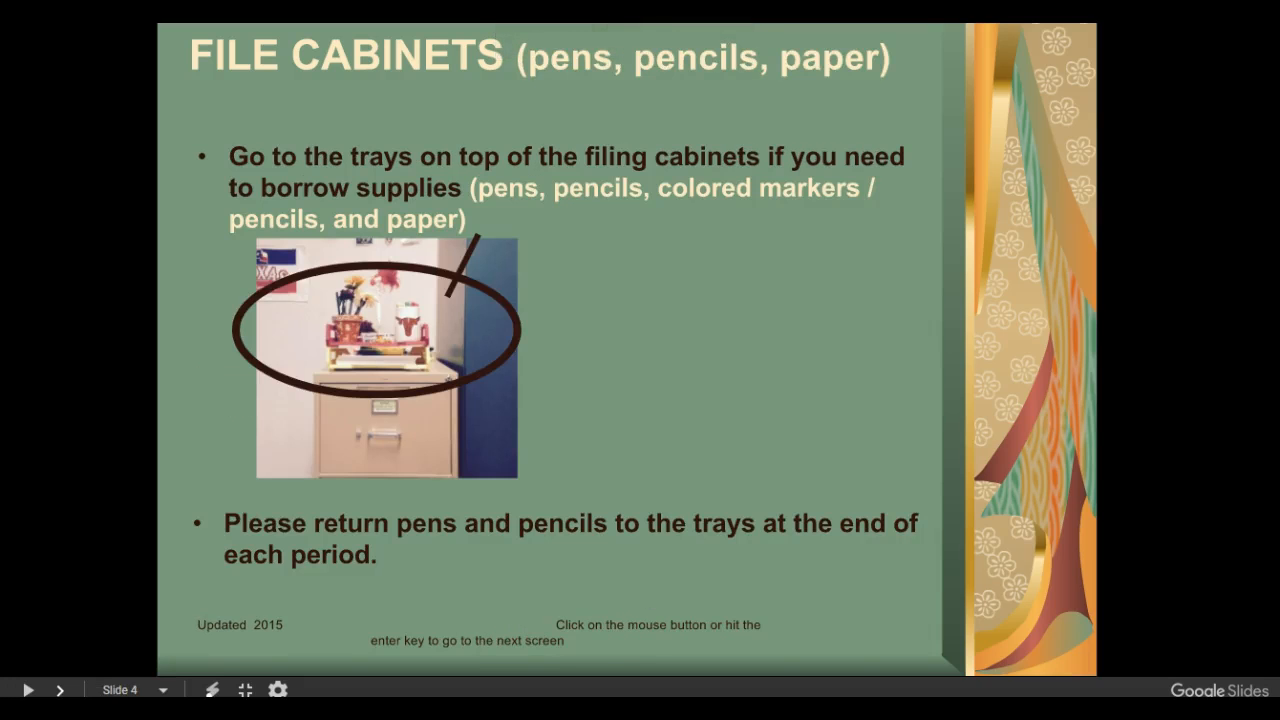
click(60, 690)
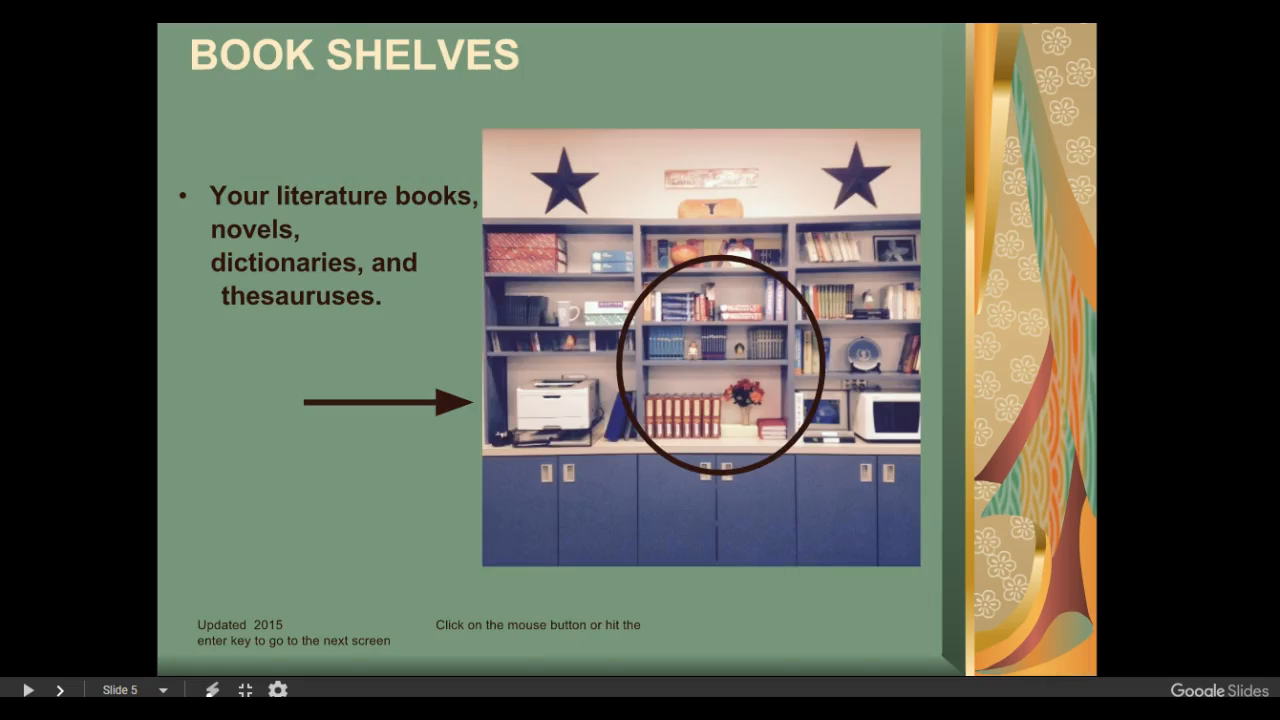
click(60, 690)
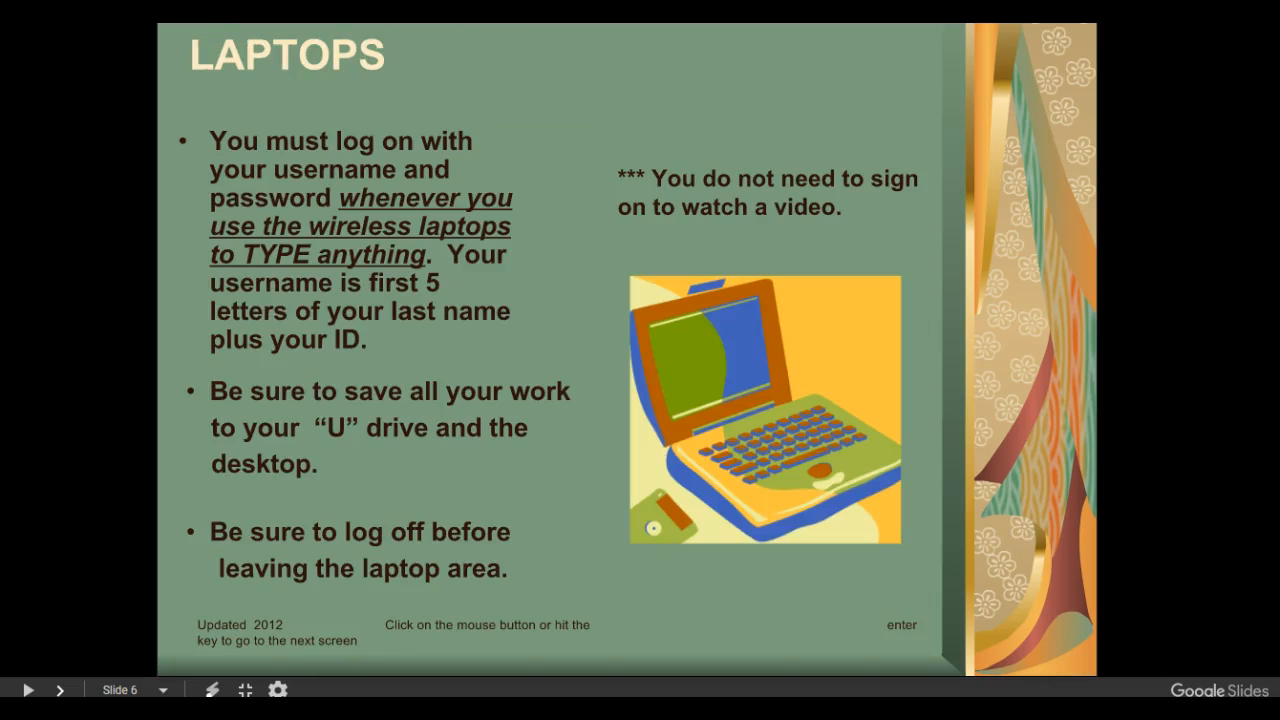
click(60, 690)
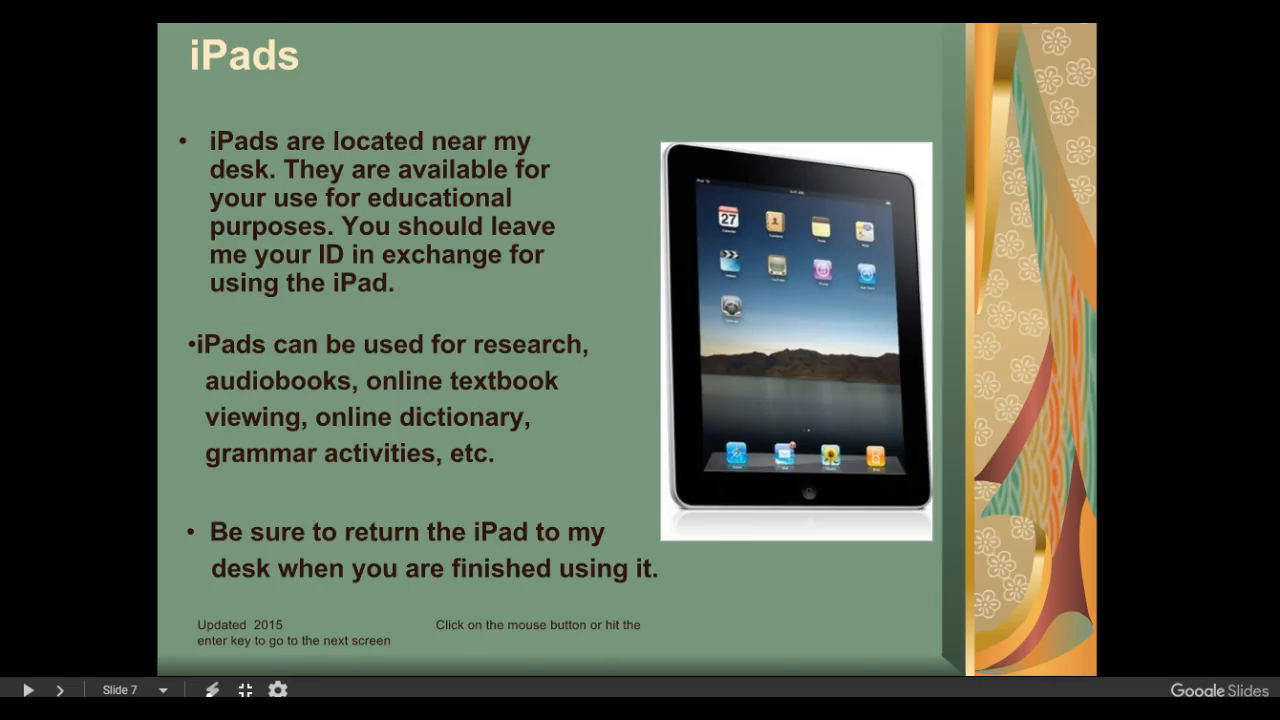
click(246, 690)
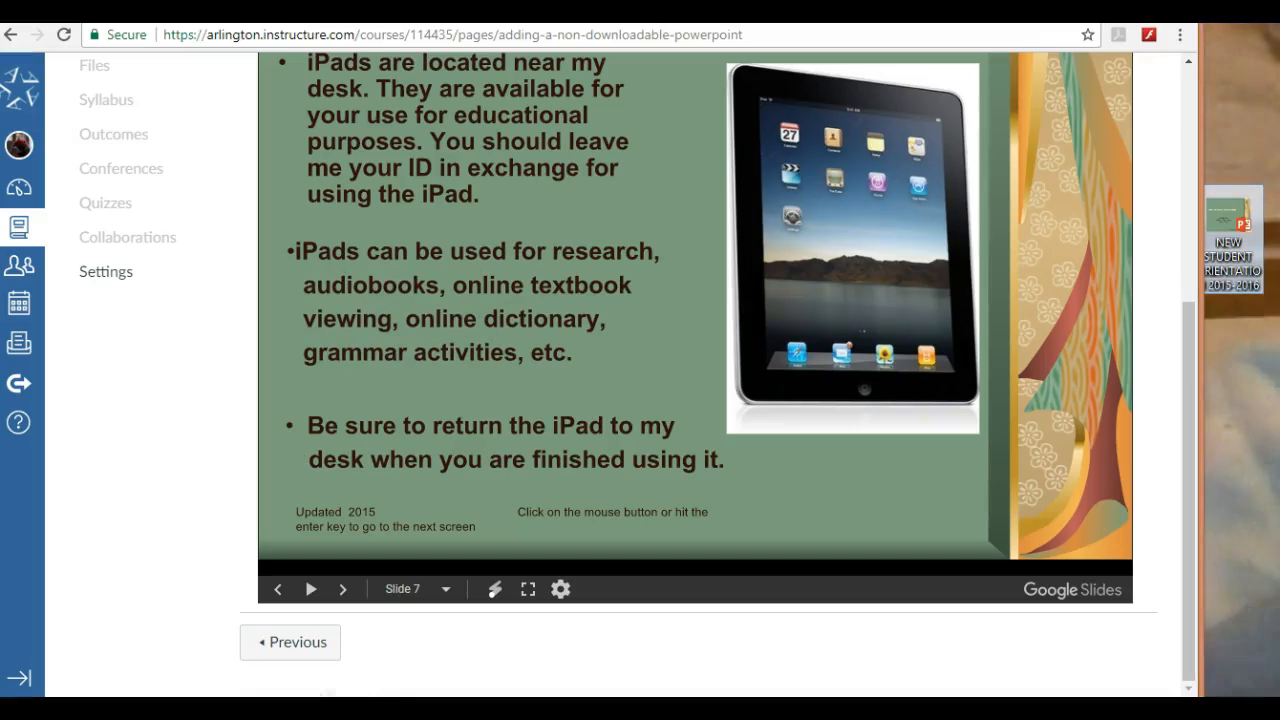
scroll(640, 380, up, 4)
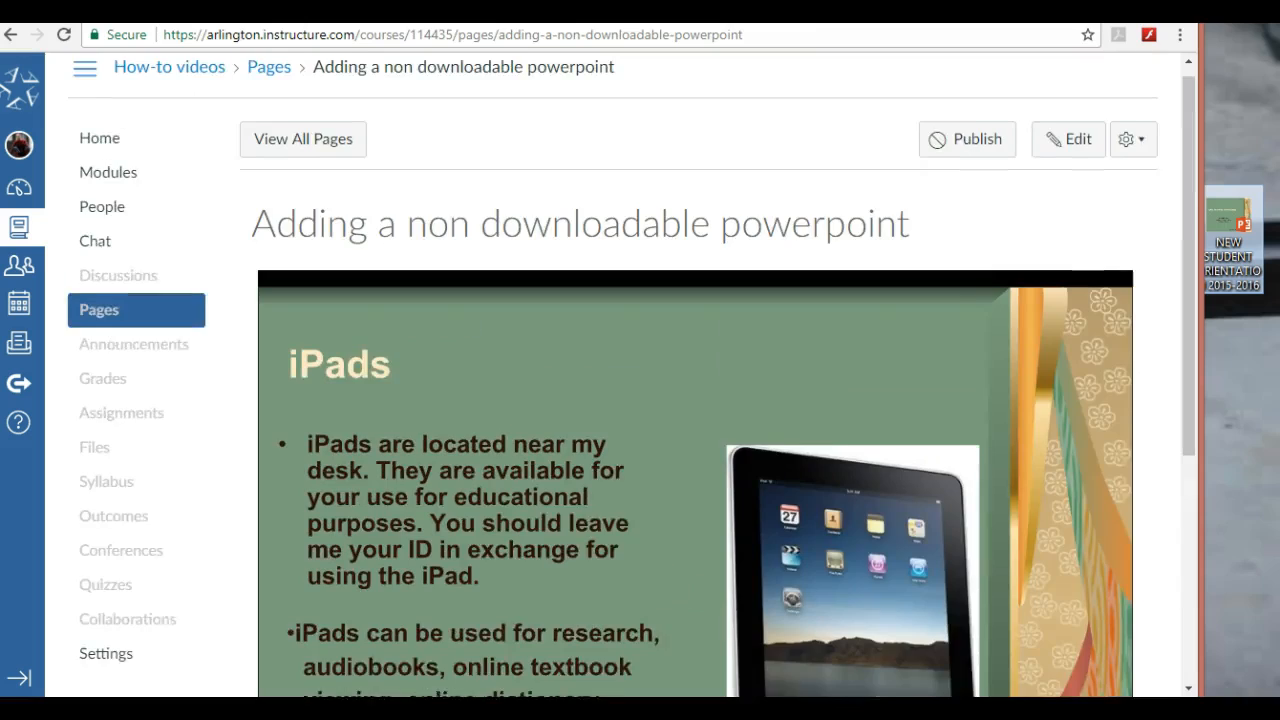
Open the "Adding a non downloadable powerpoint" page for editing.
click(1068, 153)
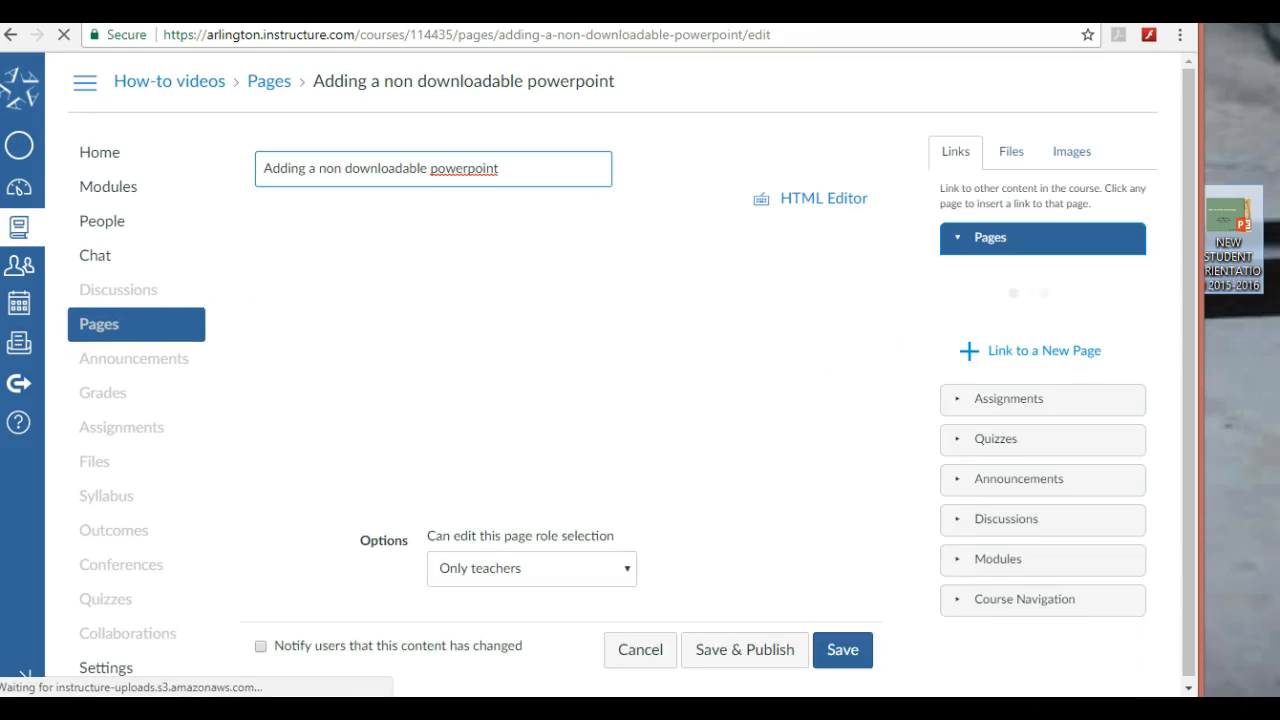
key(Delete)
key(Delete)
key(Delete)
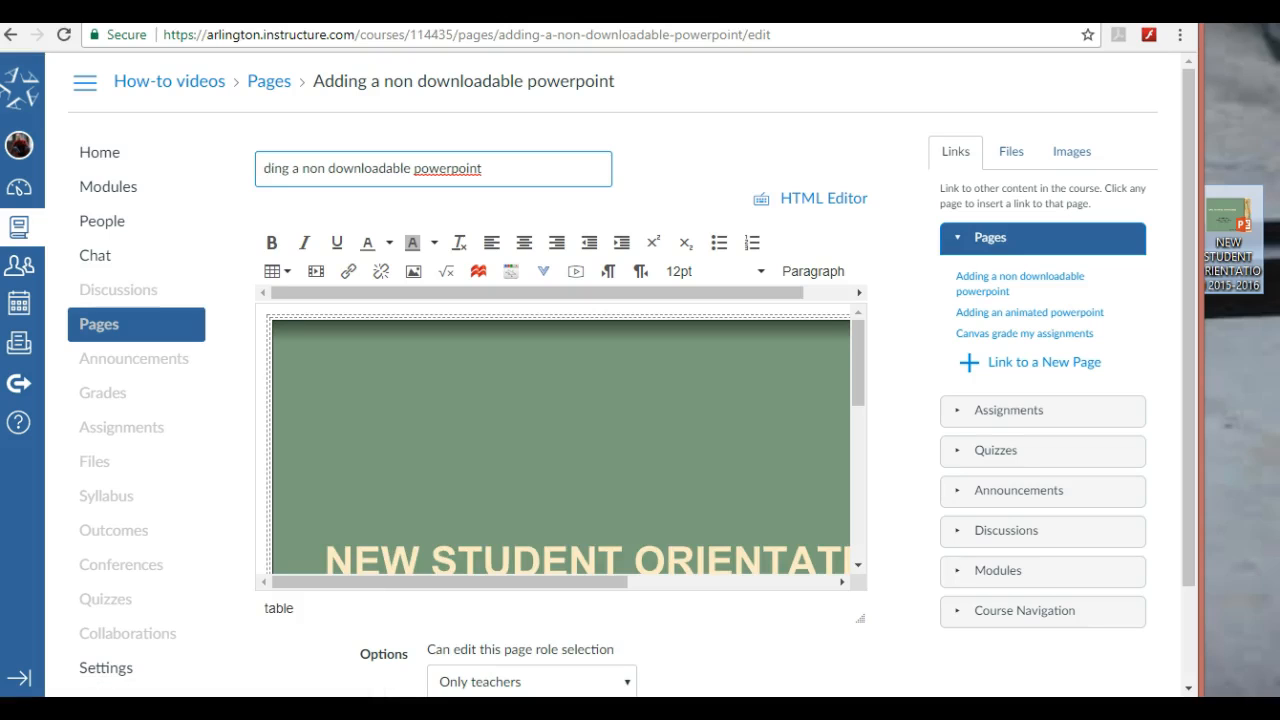
key(ctrl+z)
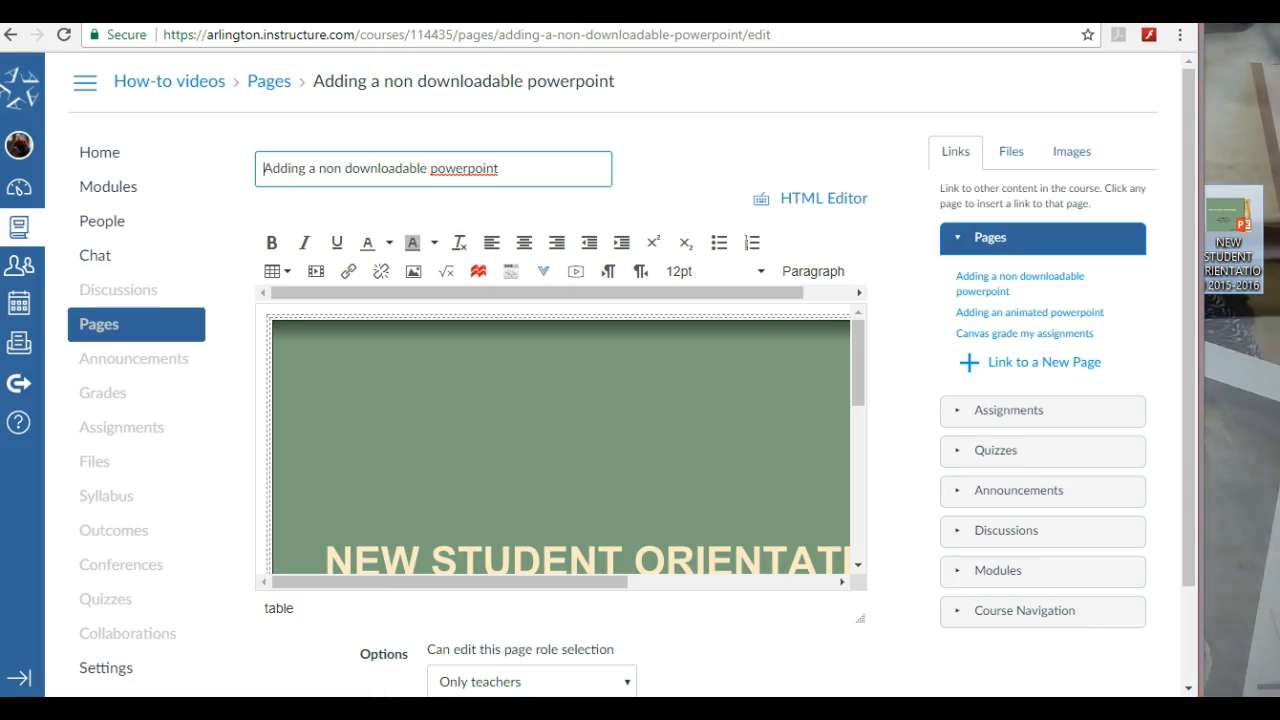
Show the page's HTML code and delete the entire existing table with its embedded iframe.
click(560, 440)
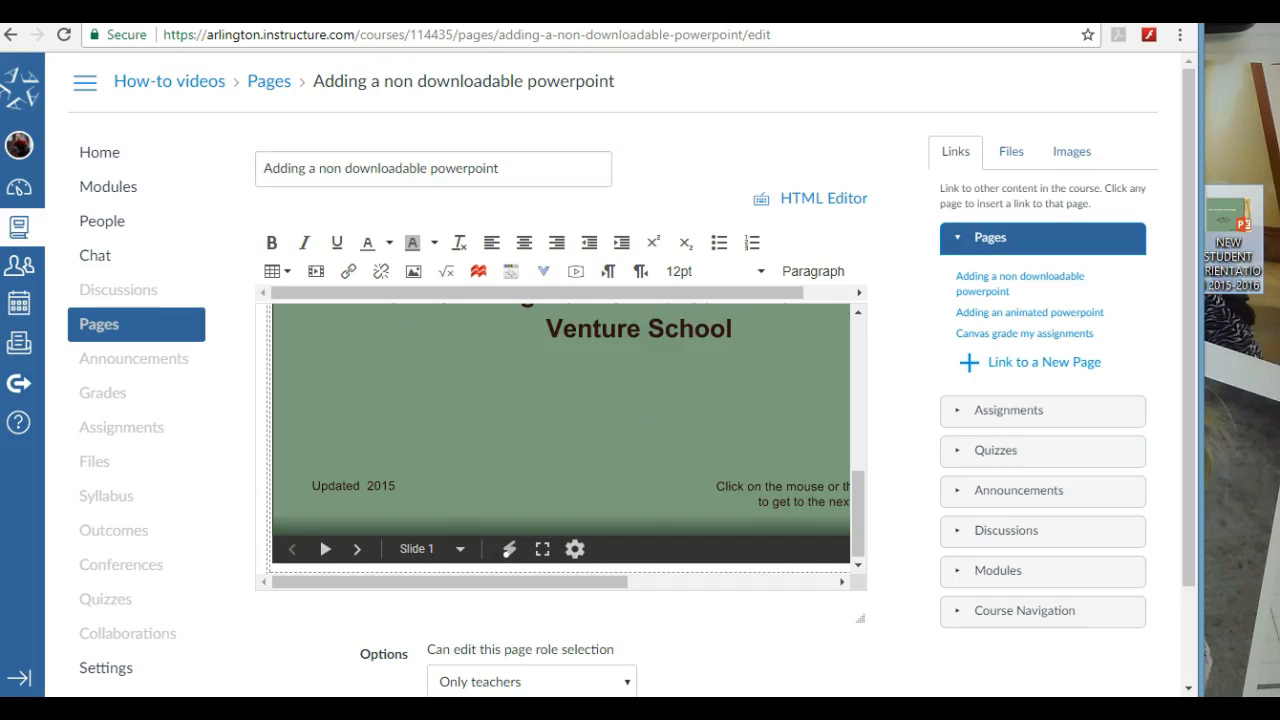
click(823, 198)
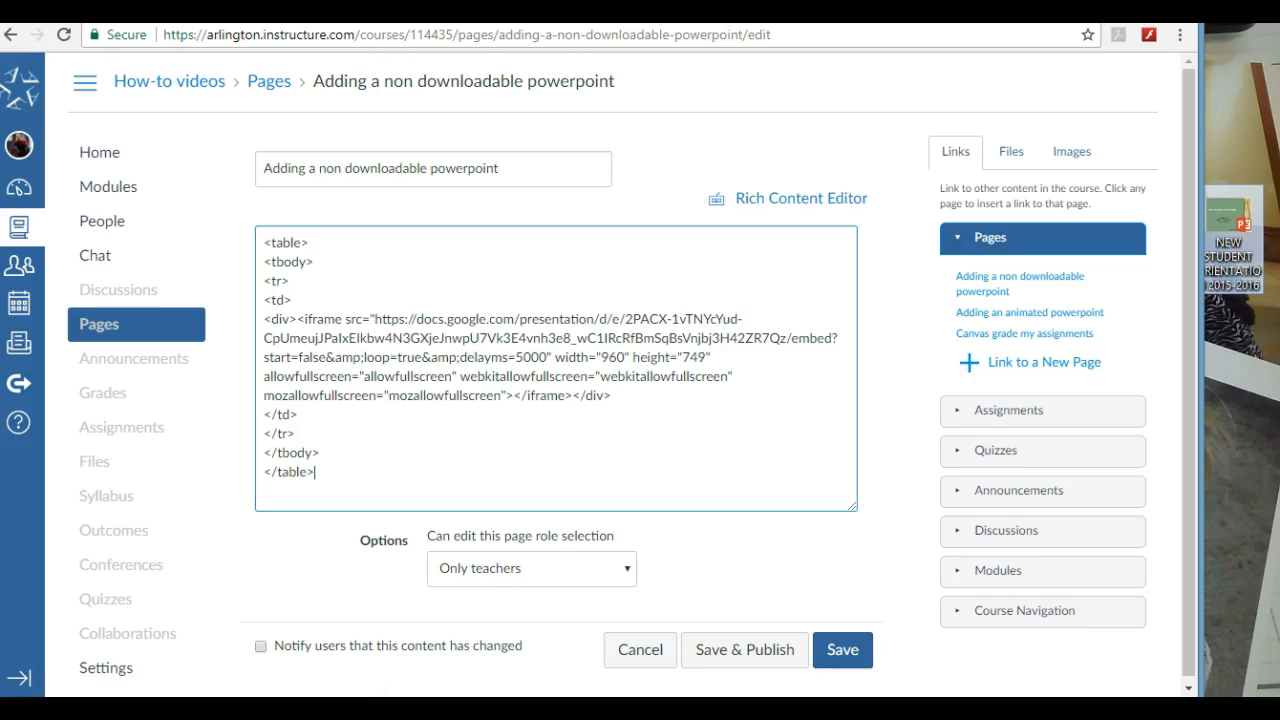
drag(316, 472, 264, 243)
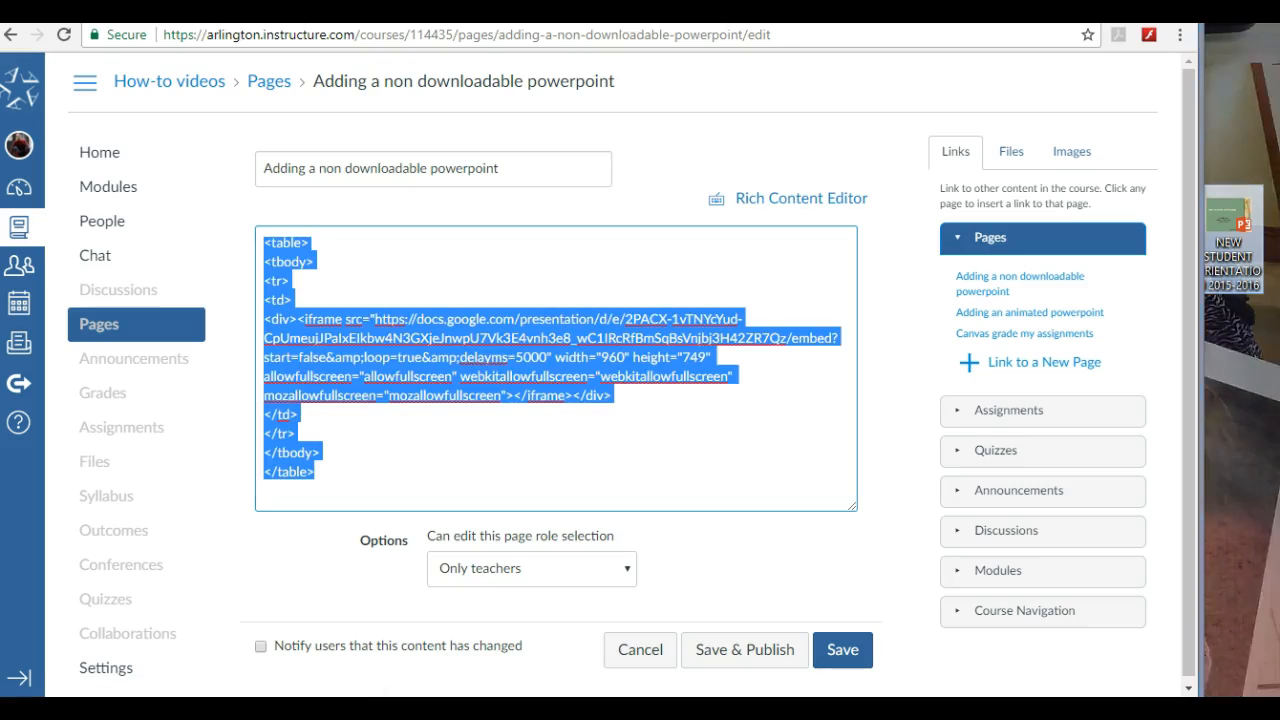
key(BackSpace)
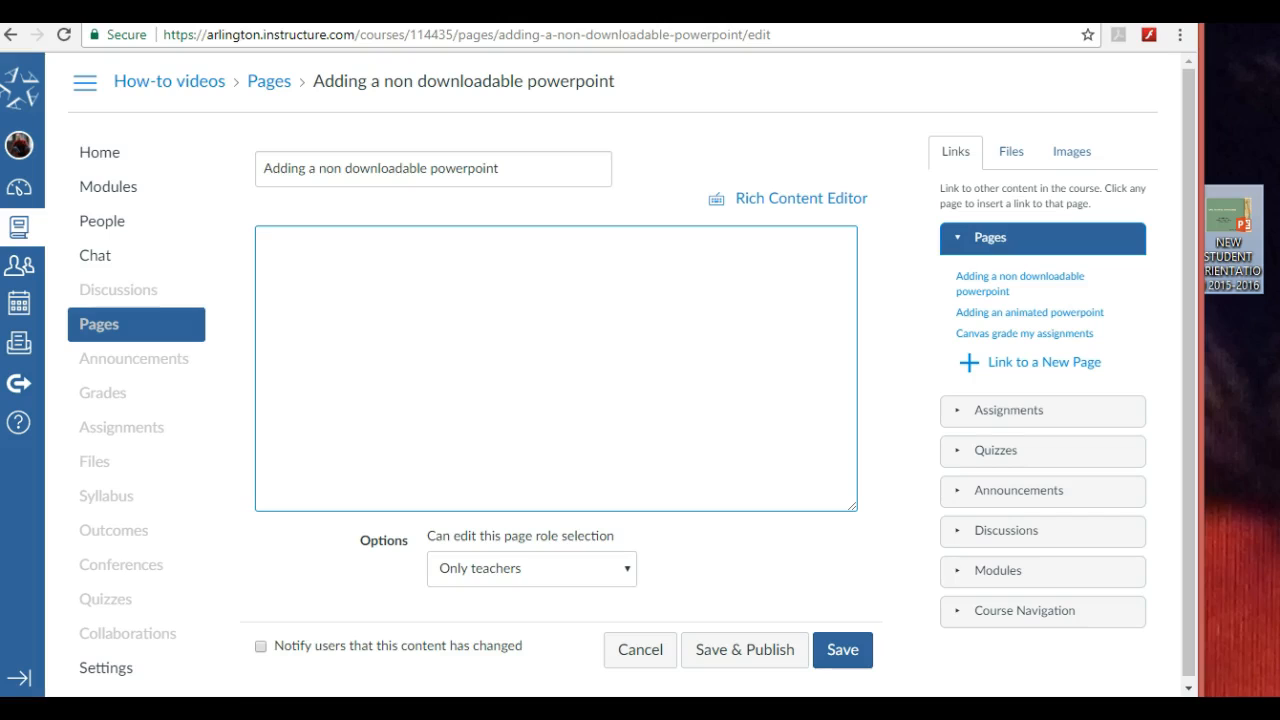
Insert a 1 x 1 table into the emptied page with the Rich Content Editor and display its HTML code.
click(801, 198)
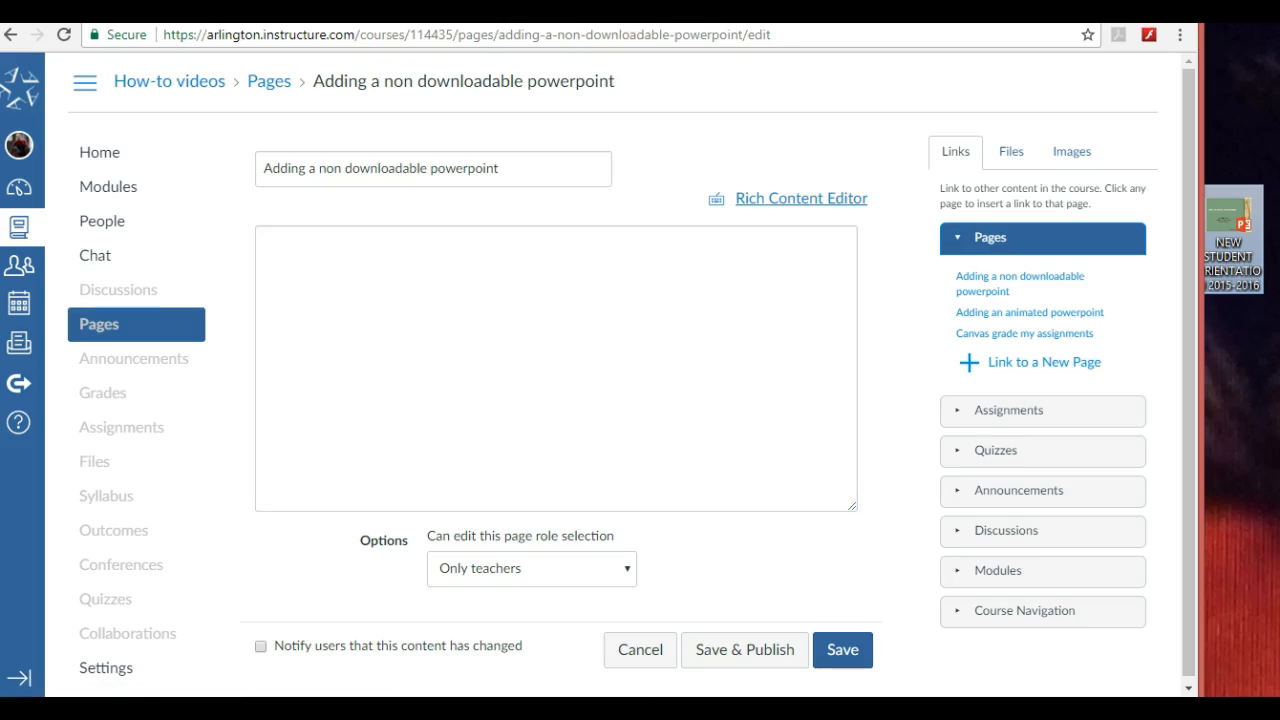
click(272, 271)
mouse_move(305, 302)
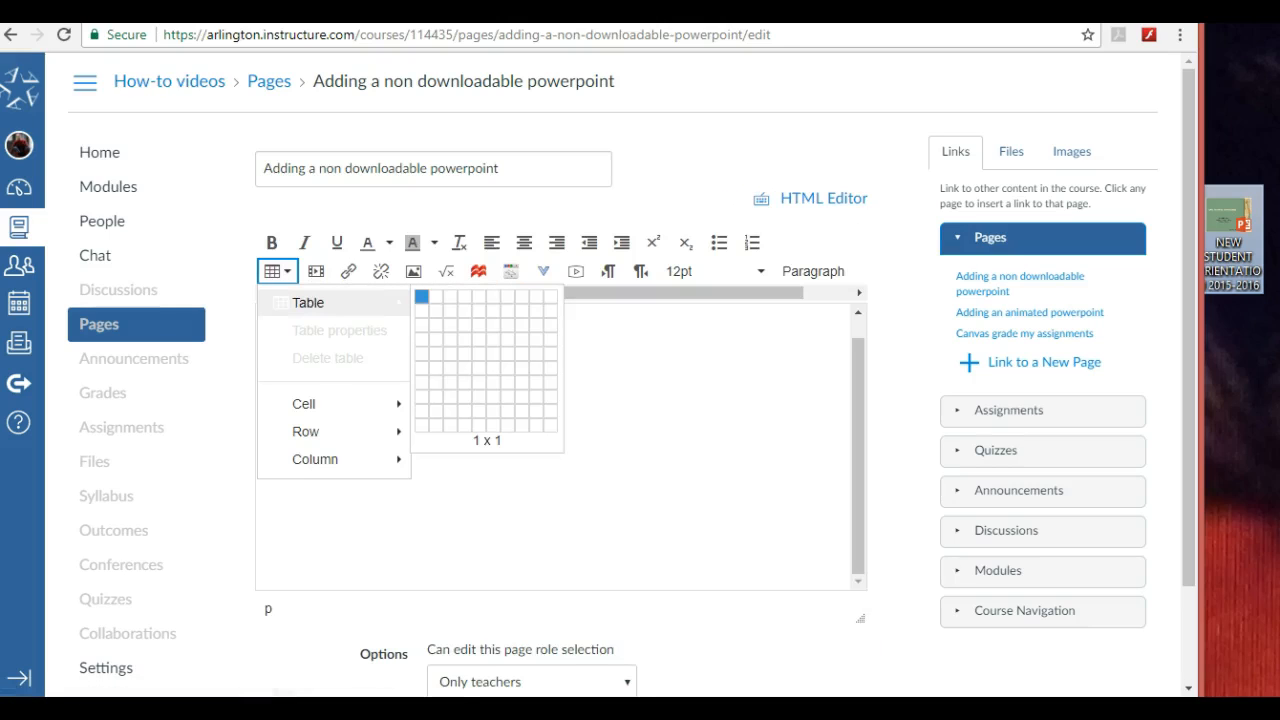
click(421, 296)
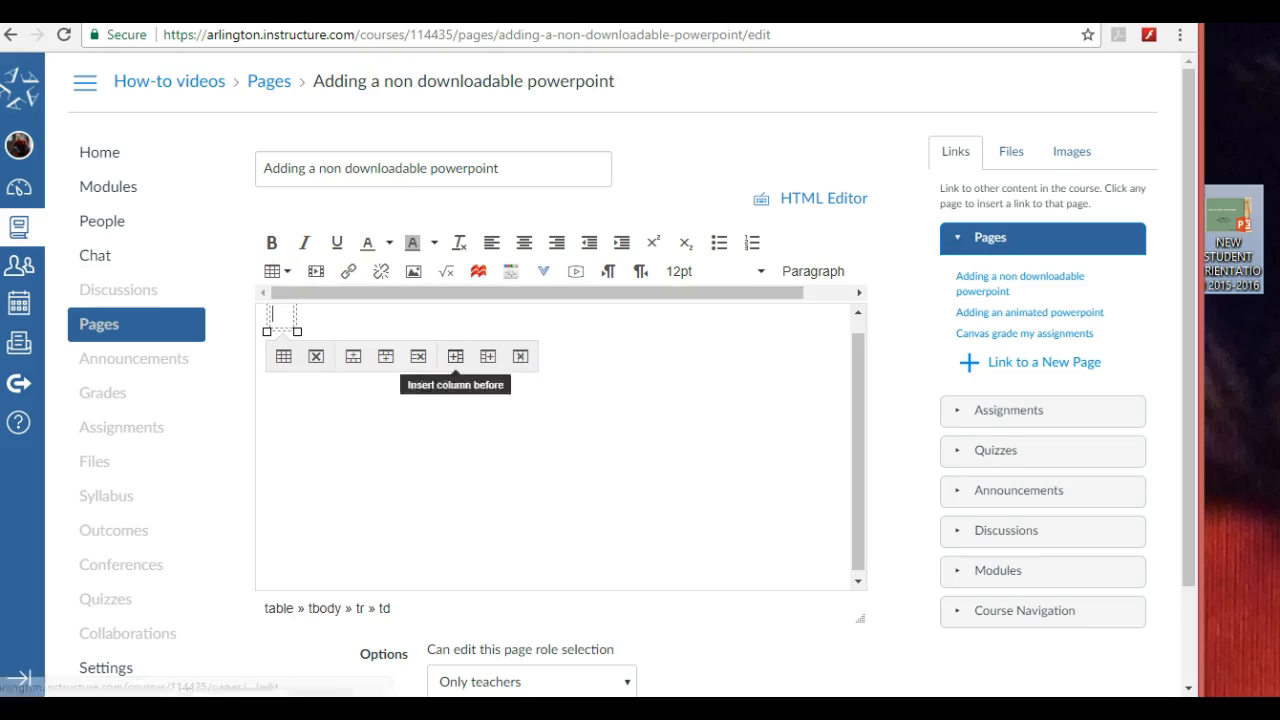
click(810, 198)
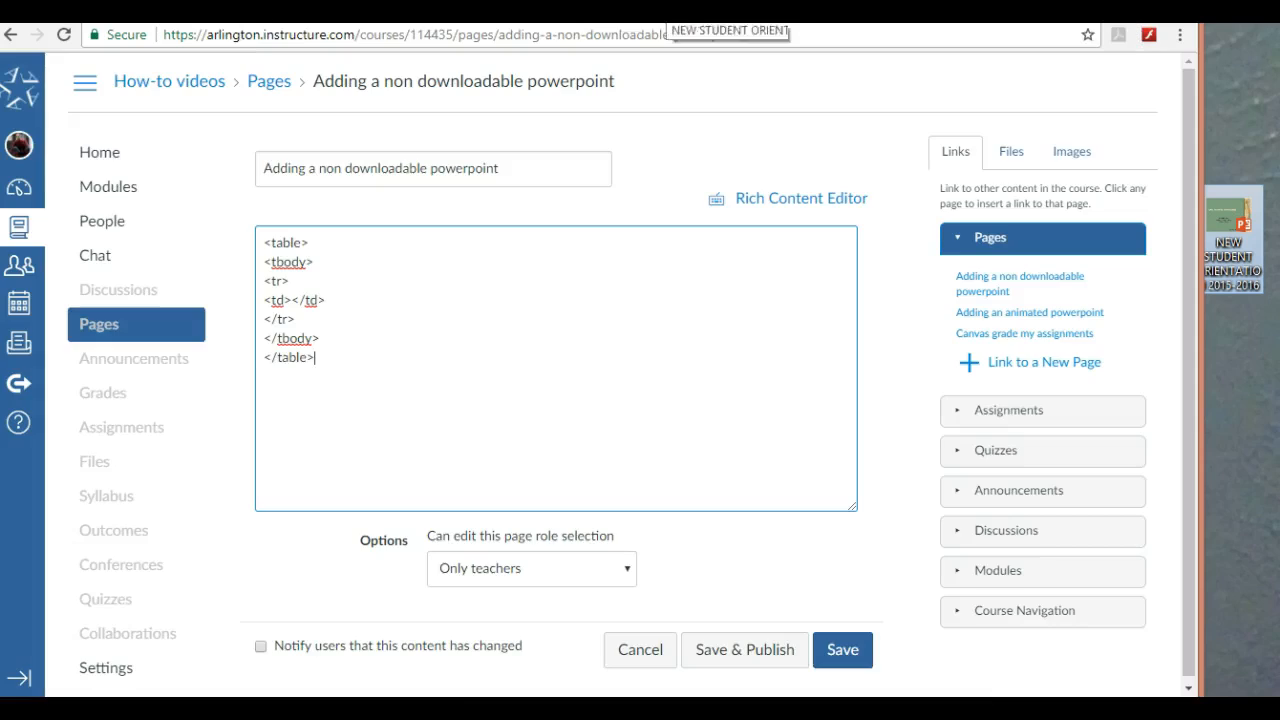
Switch to Google Drive and open the NEW STUDENT ORIENTATION 2015-2016 presentation from the School folder with Google Slides.
click(664, 10)
key(Escape)
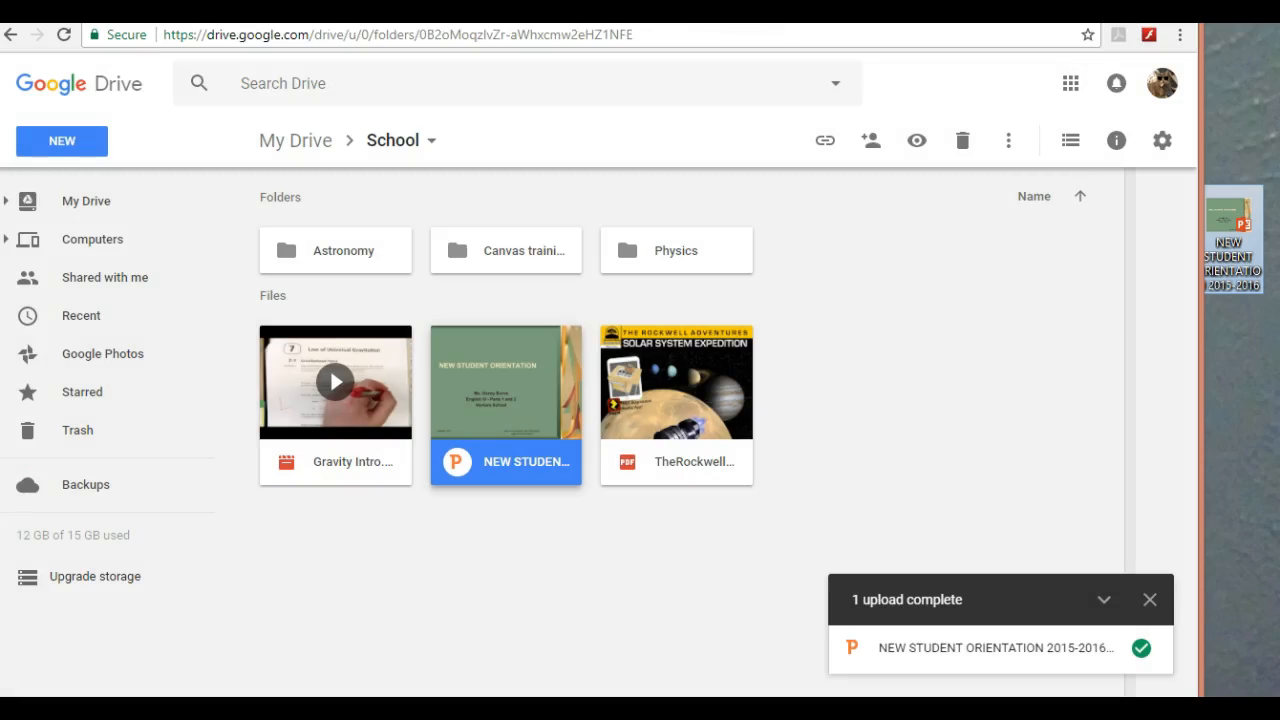
right_click(533, 359)
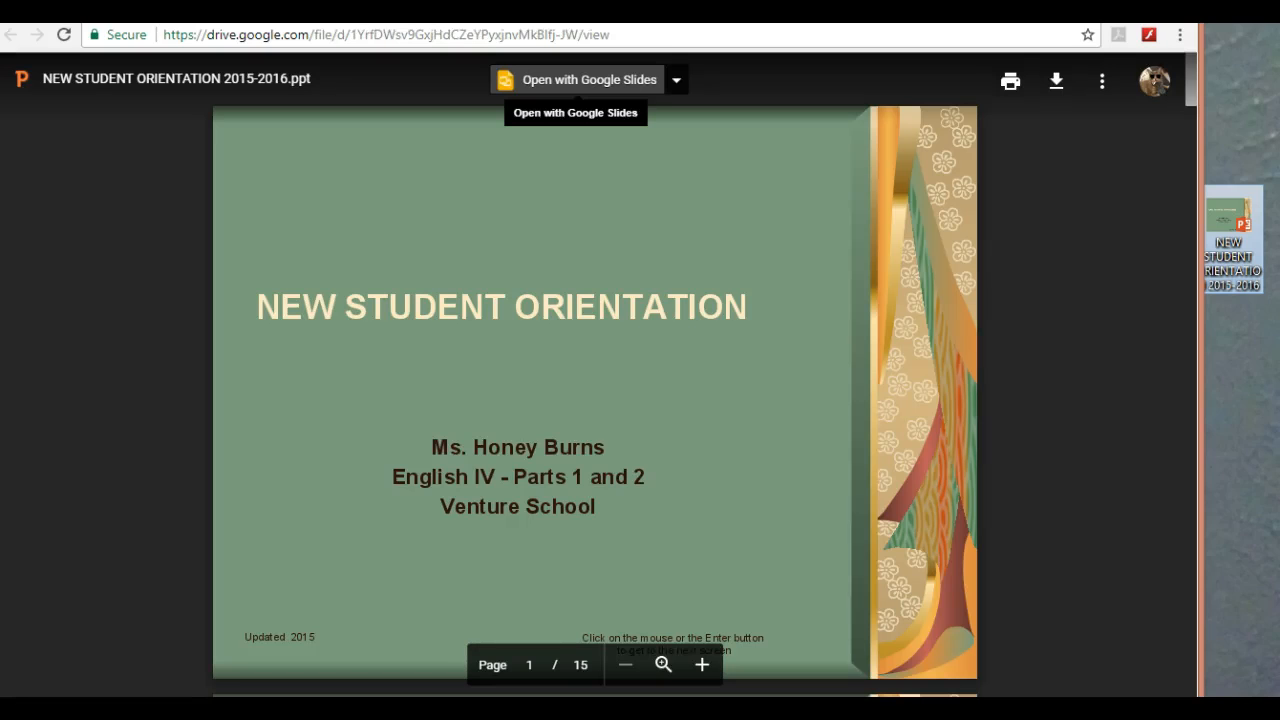
click(577, 80)
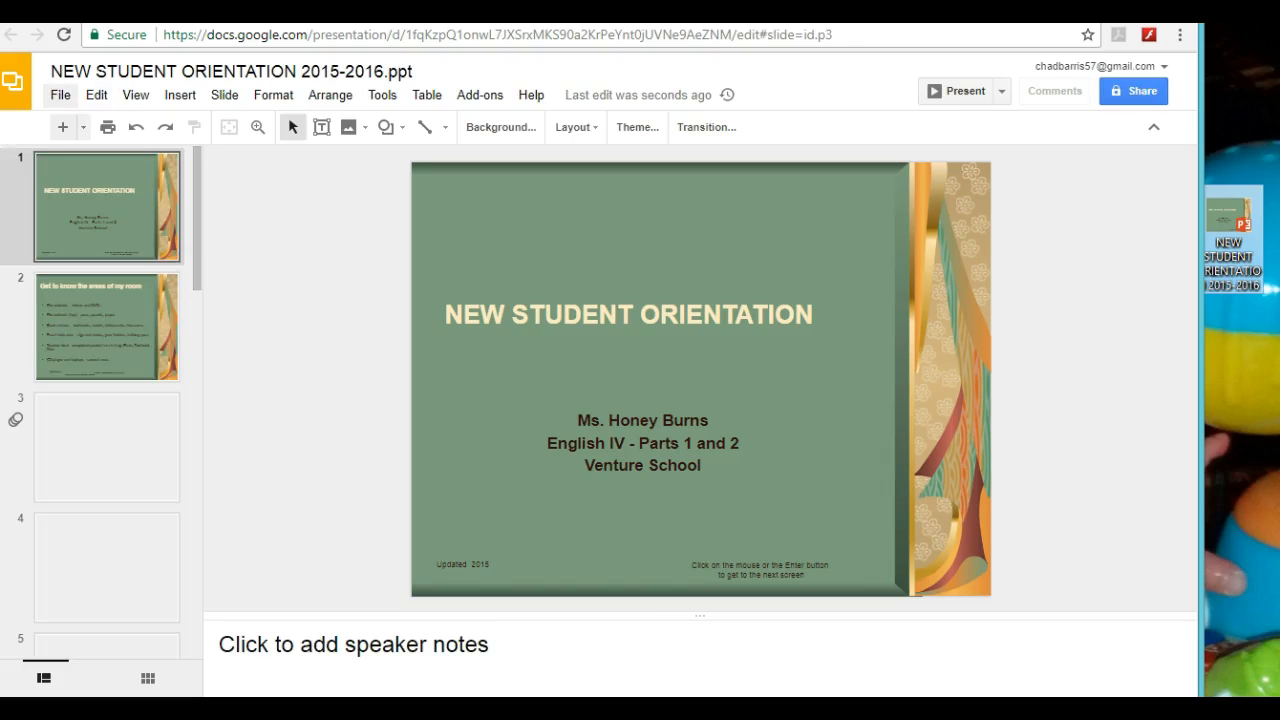
Publish the presentation to the web as an embed, auto-advancing every 5 seconds and restarting after the last slide, and copy its embed code.
click(60, 94)
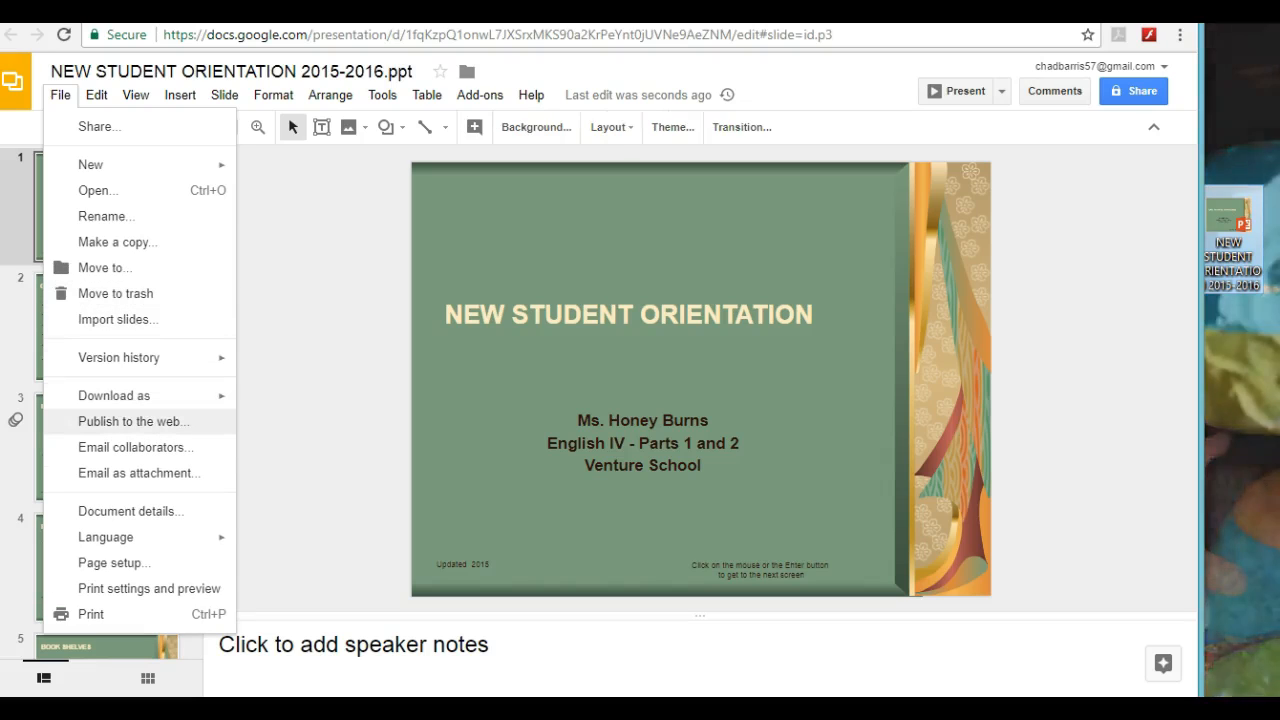
click(130, 421)
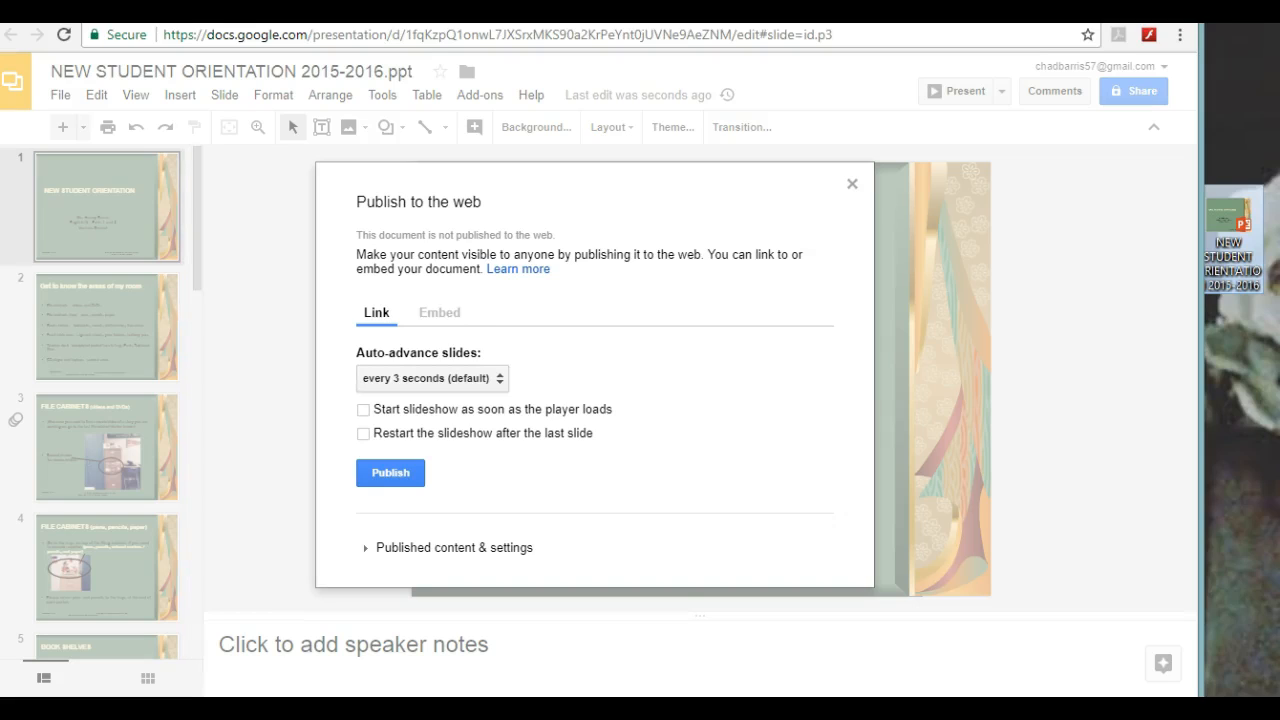
click(439, 312)
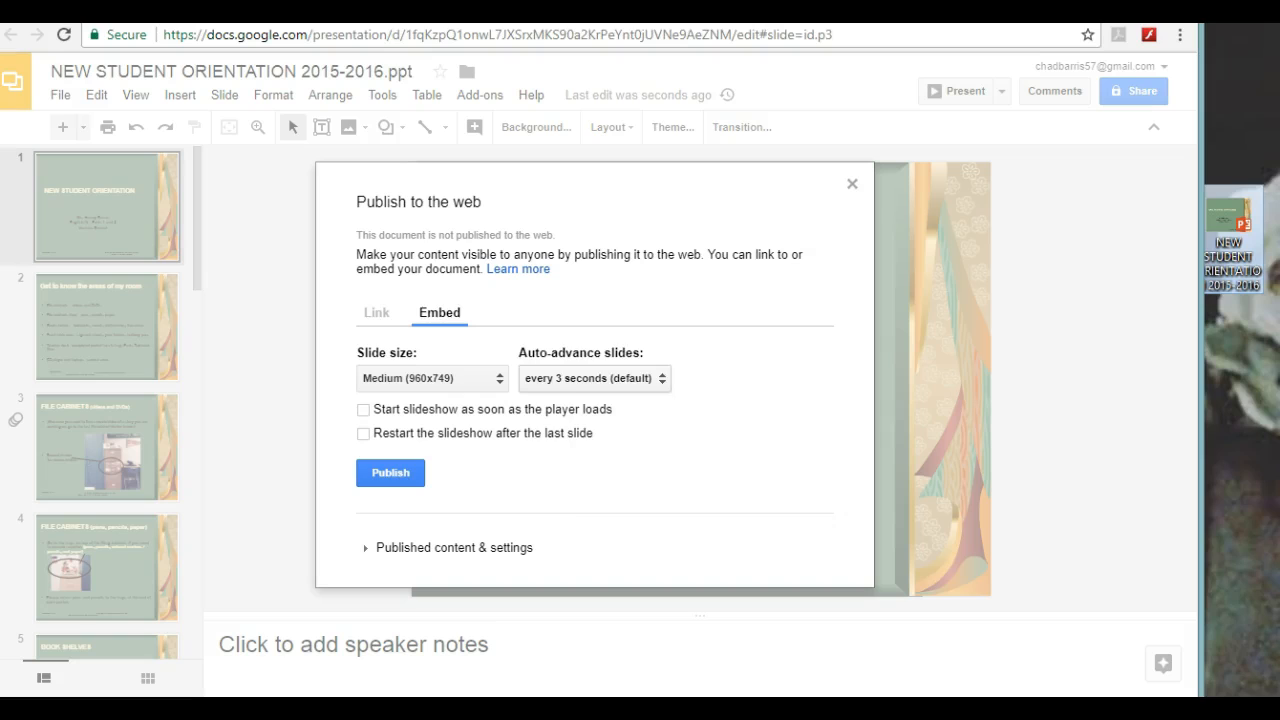
click(595, 379)
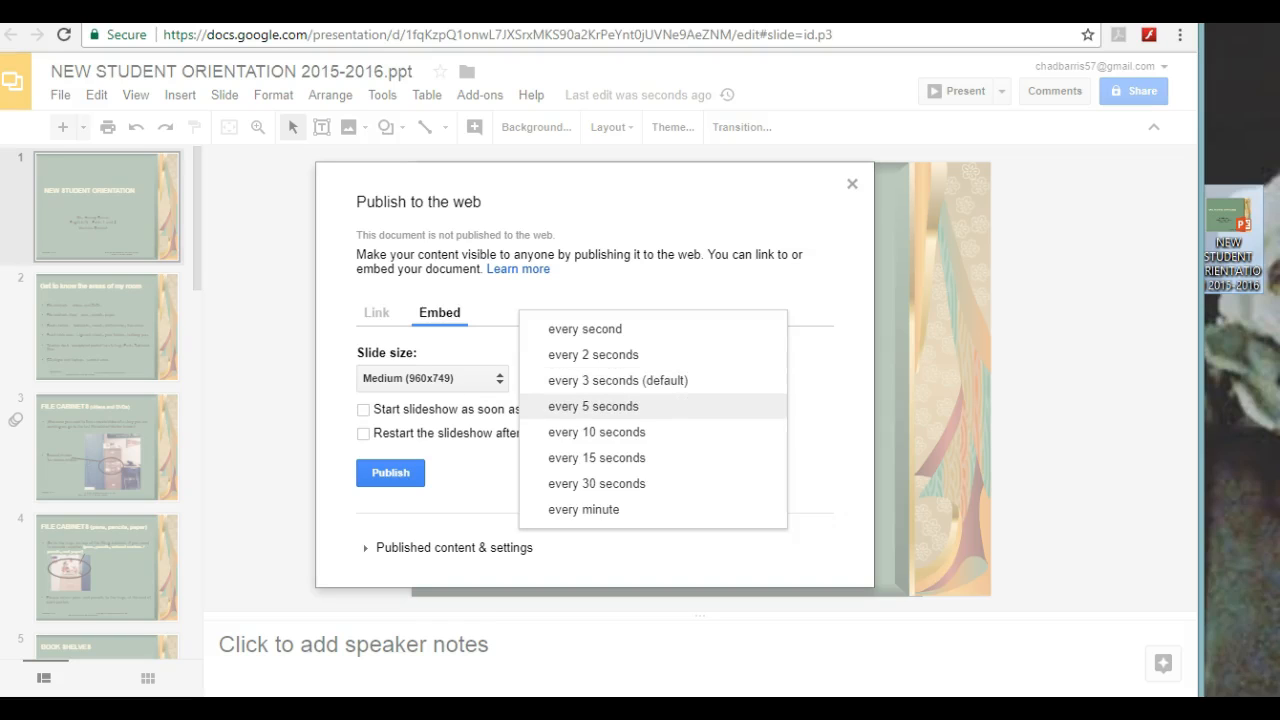
click(593, 406)
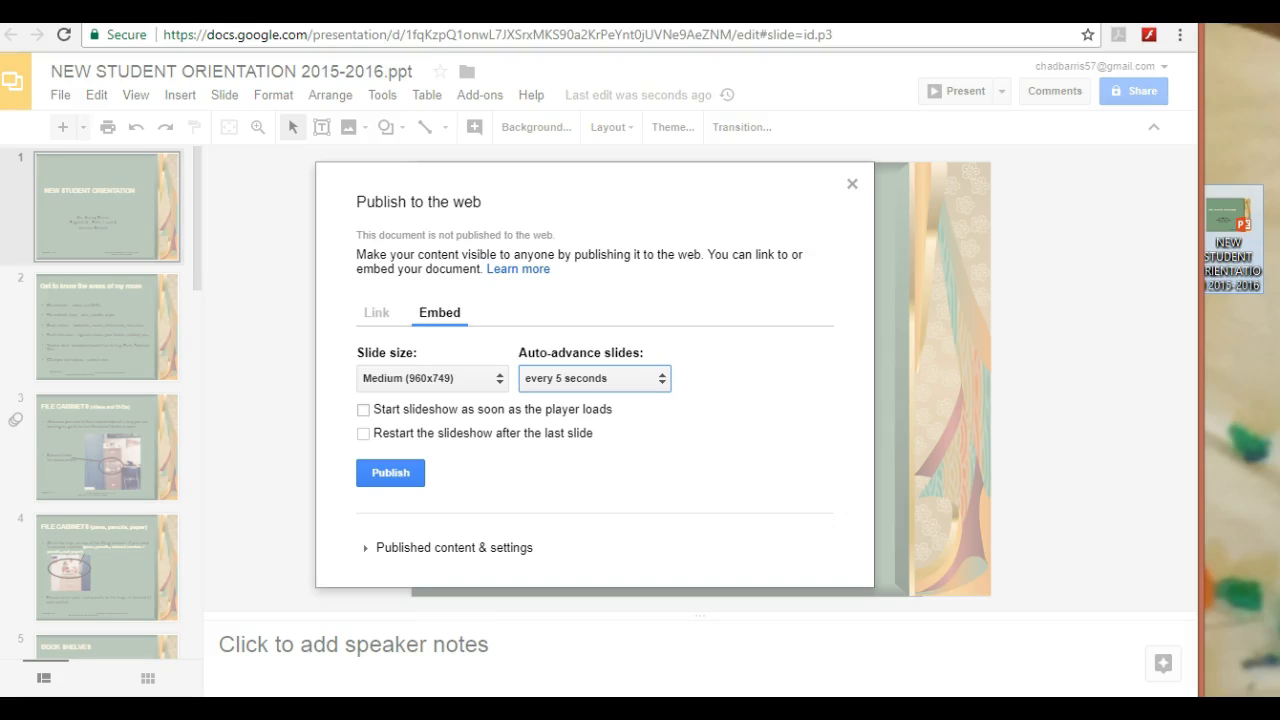
click(364, 434)
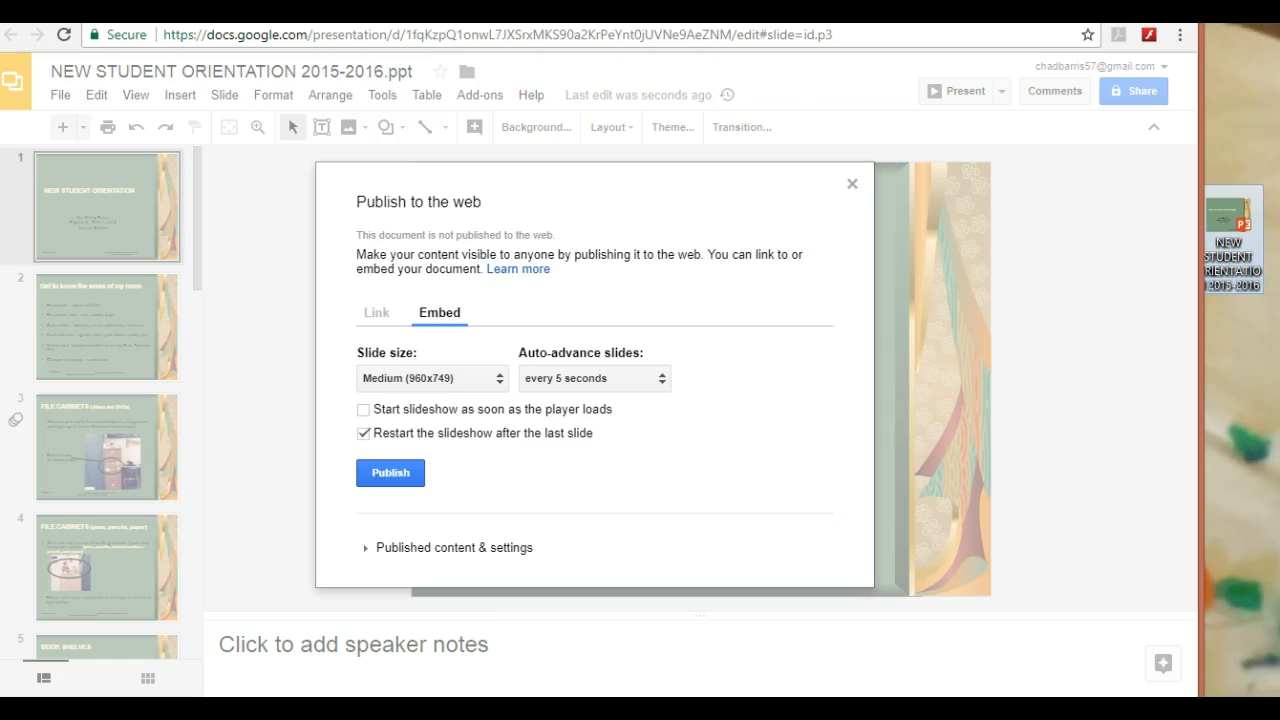
click(390, 472)
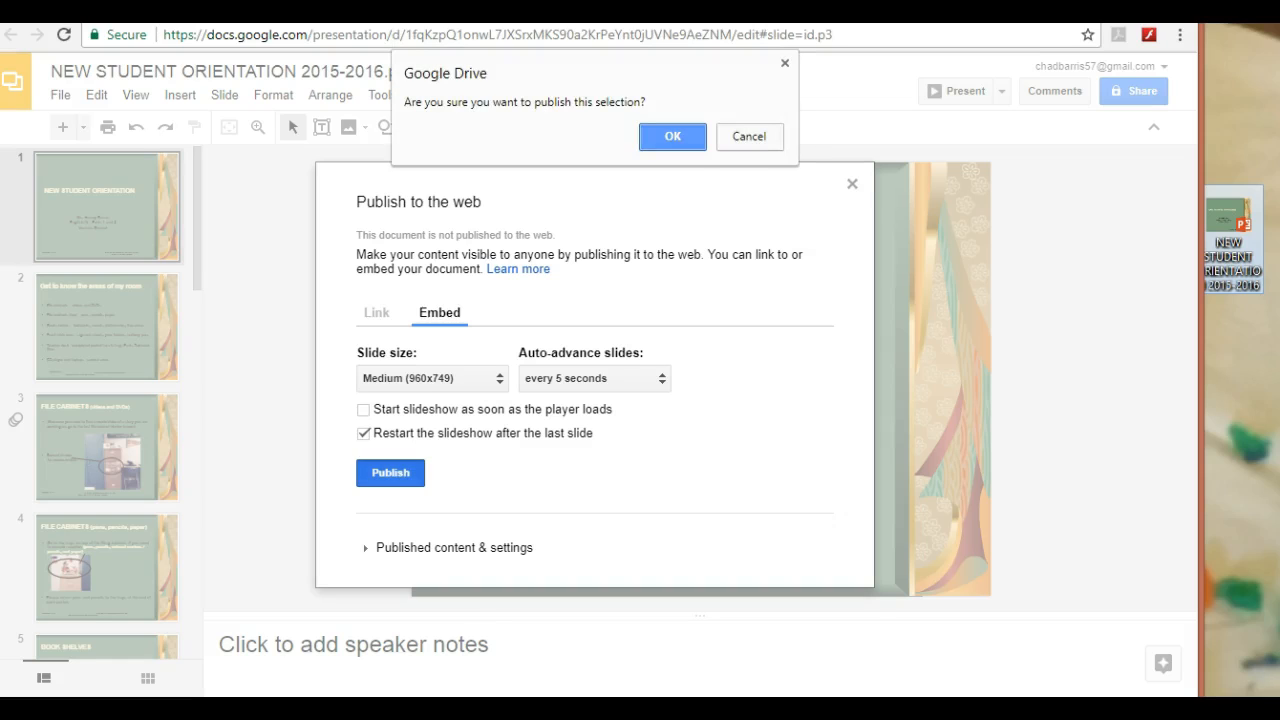
key(Return)
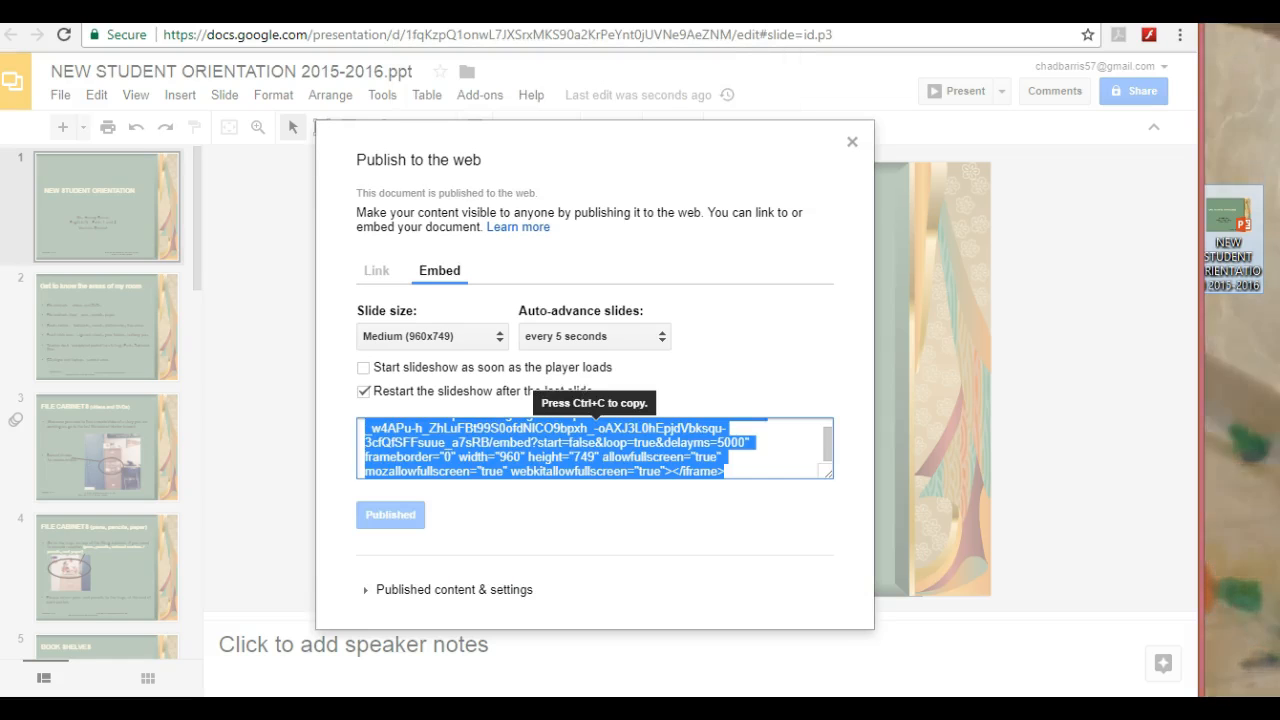
right_click(690, 470)
click(728, 488)
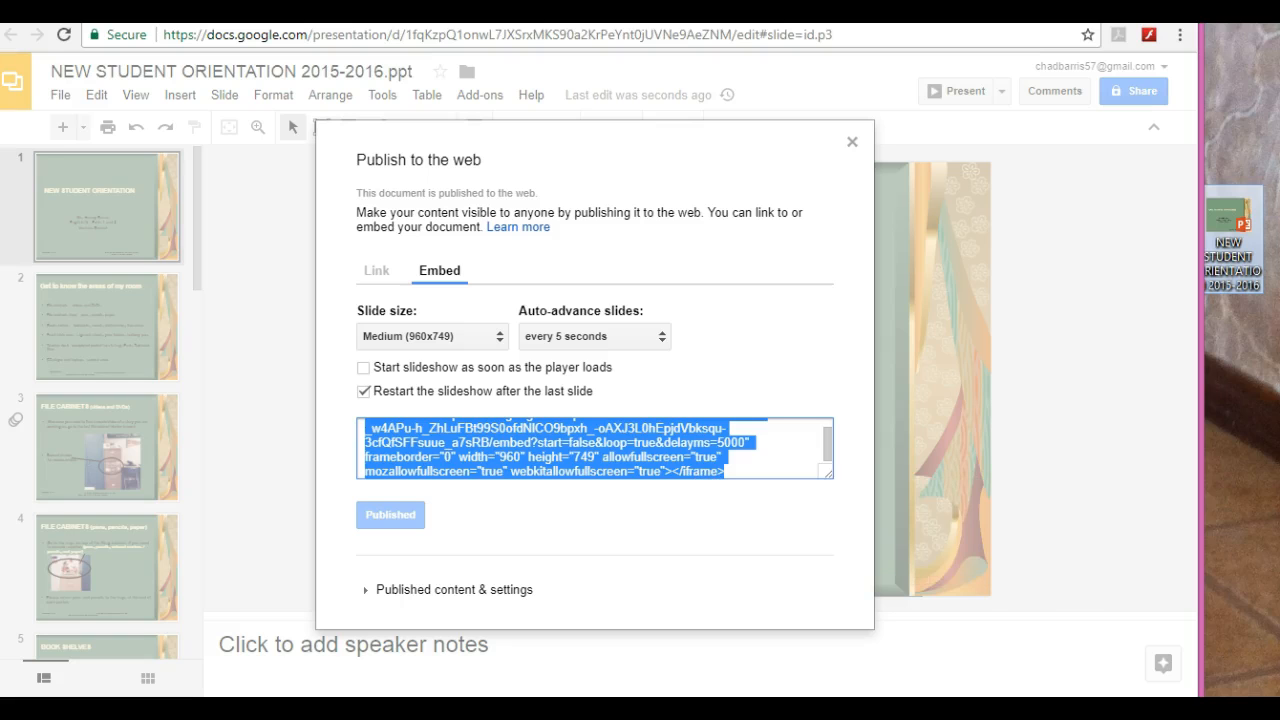
Return to the Canvas page, paste the iframe code between the td tags of the table's HTML, and save the page.
key(ctrl+Tab)
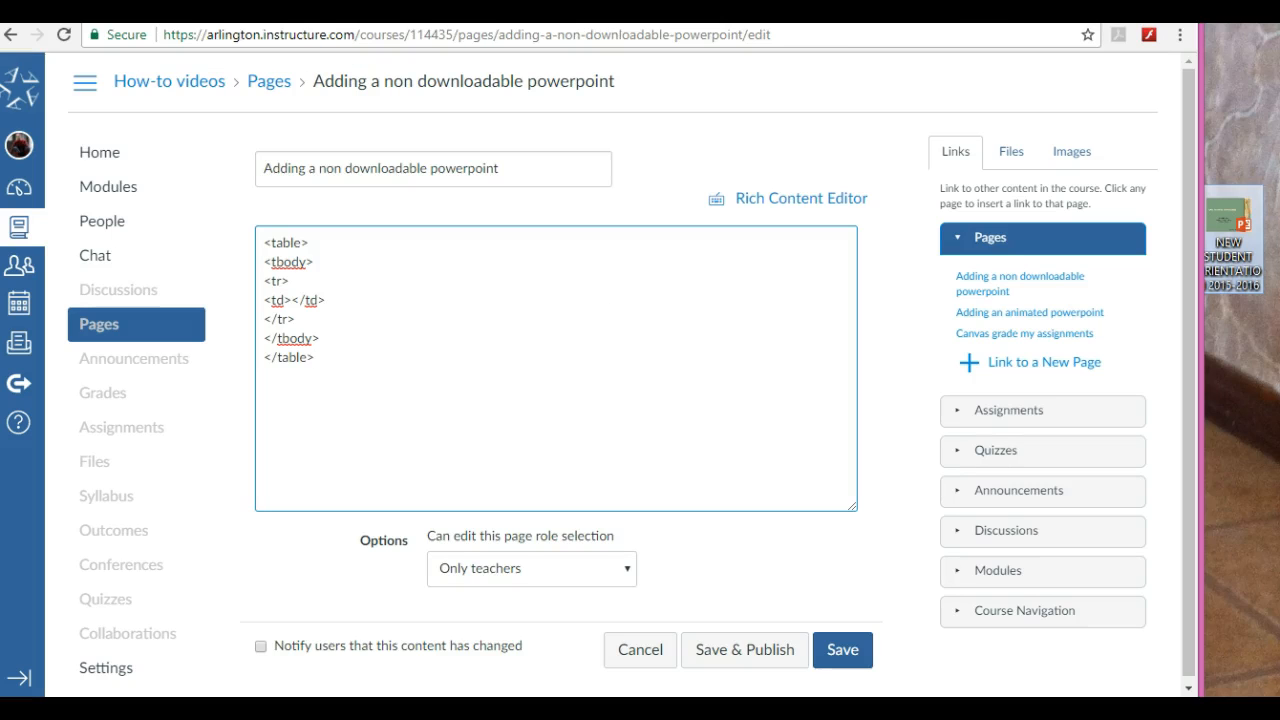
click(292, 301)
key(ctrl+v)
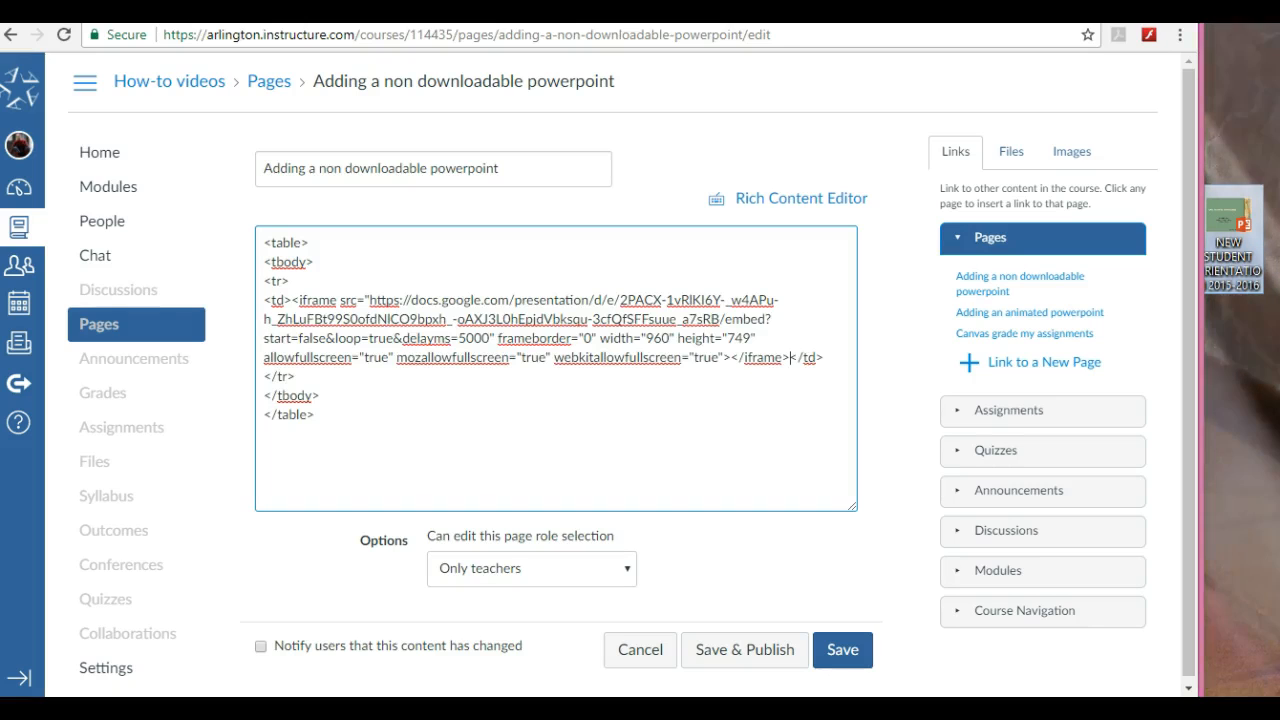
click(842, 650)
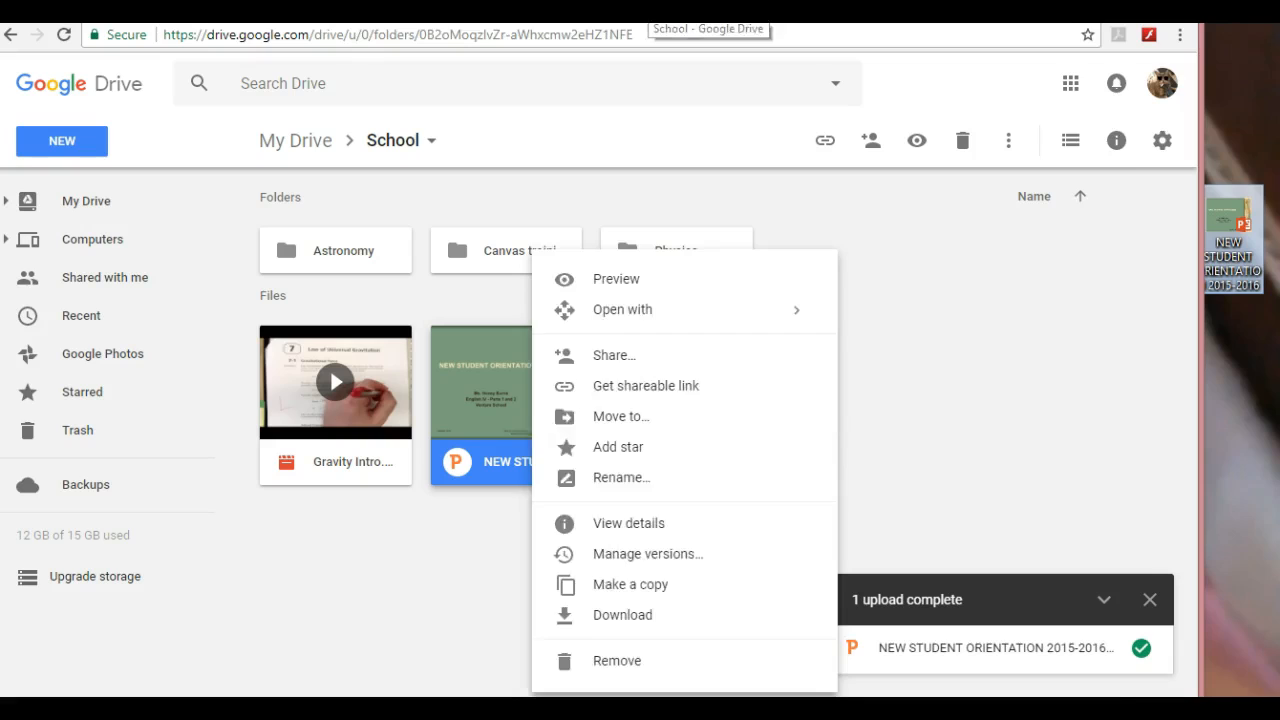
Check the embedded presentation on the saved Canvas page by playing it to slide 2 and going back to slide 1.
key(Escape)
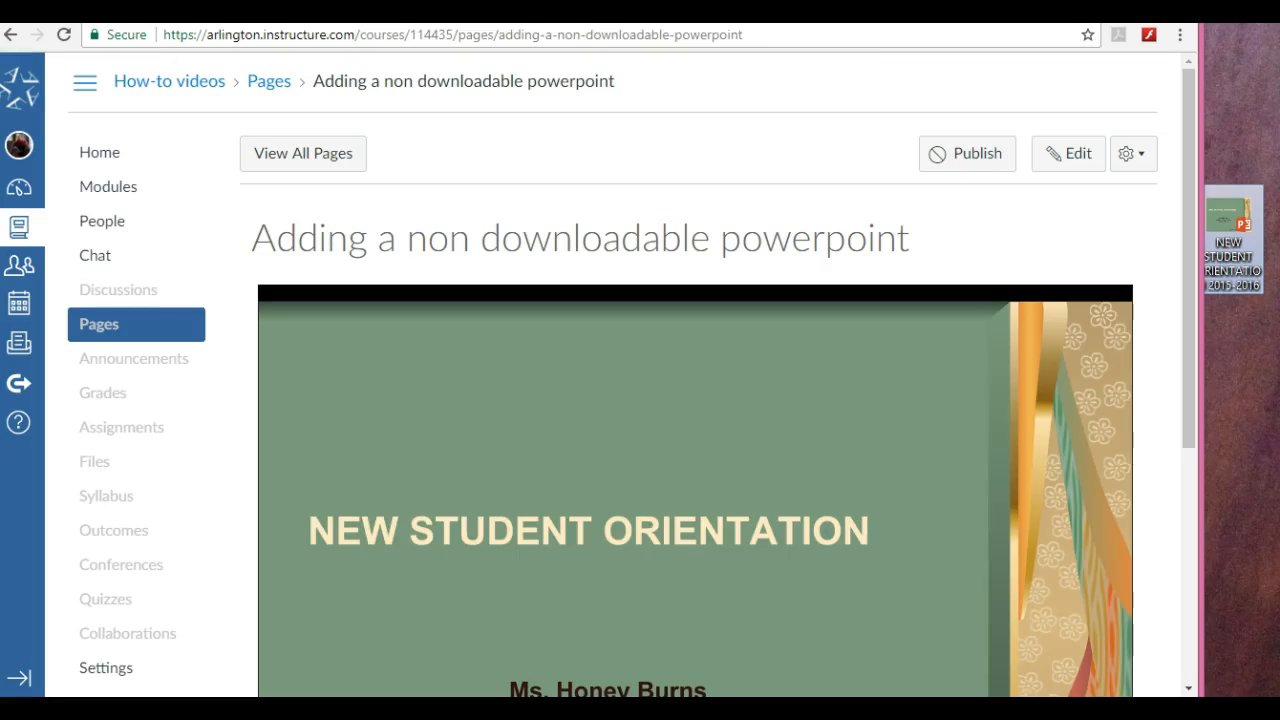
scroll(700, 400, down, 4)
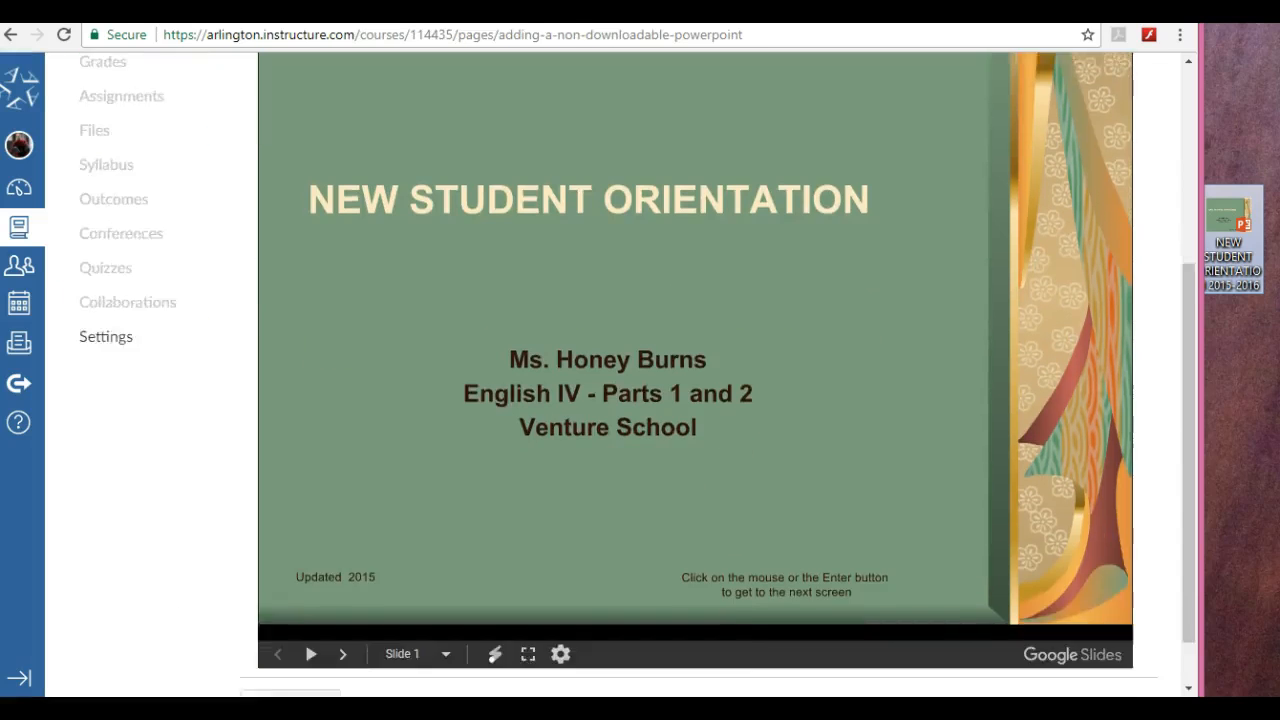
scroll(700, 400, up, 2)
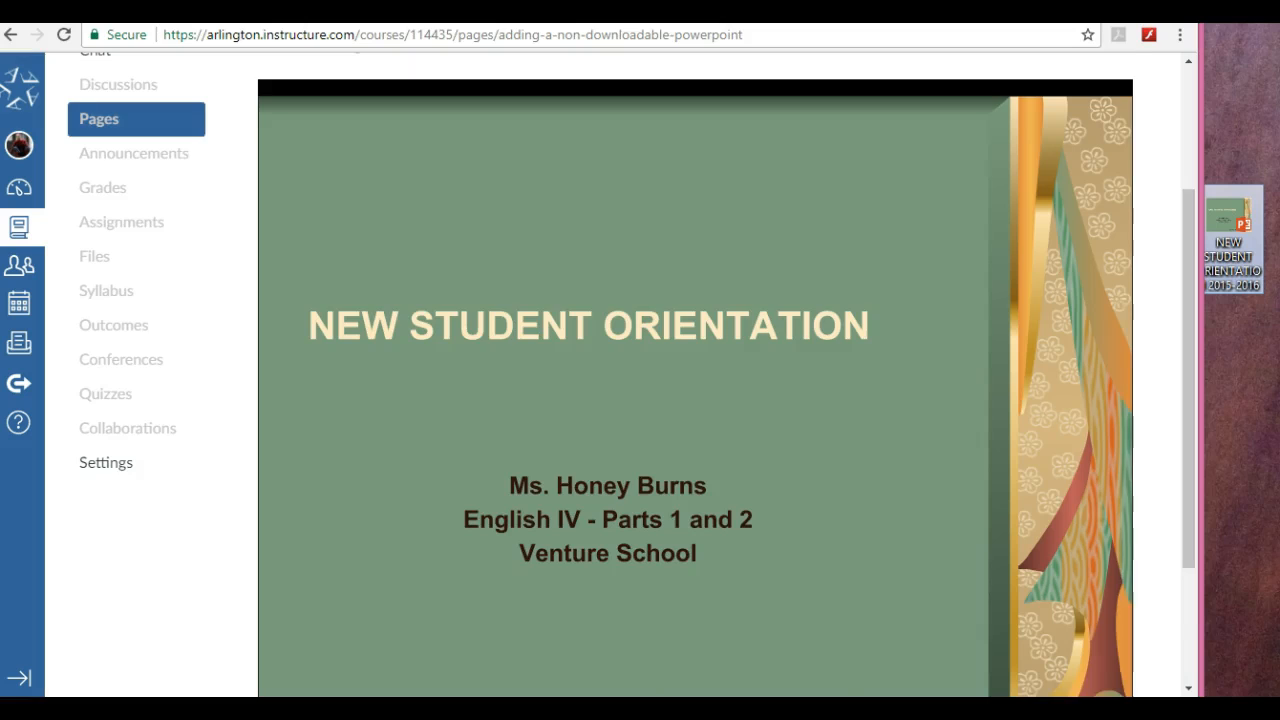
scroll(700, 400, down, 1)
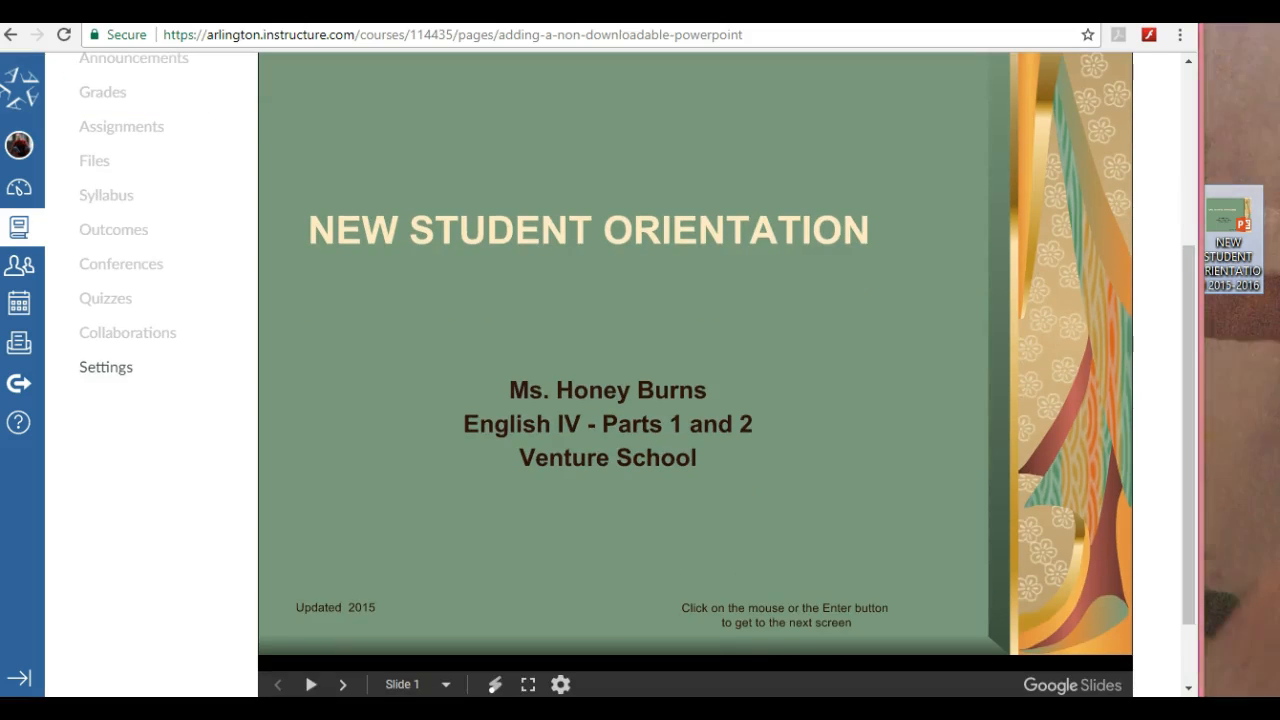
click(310, 685)
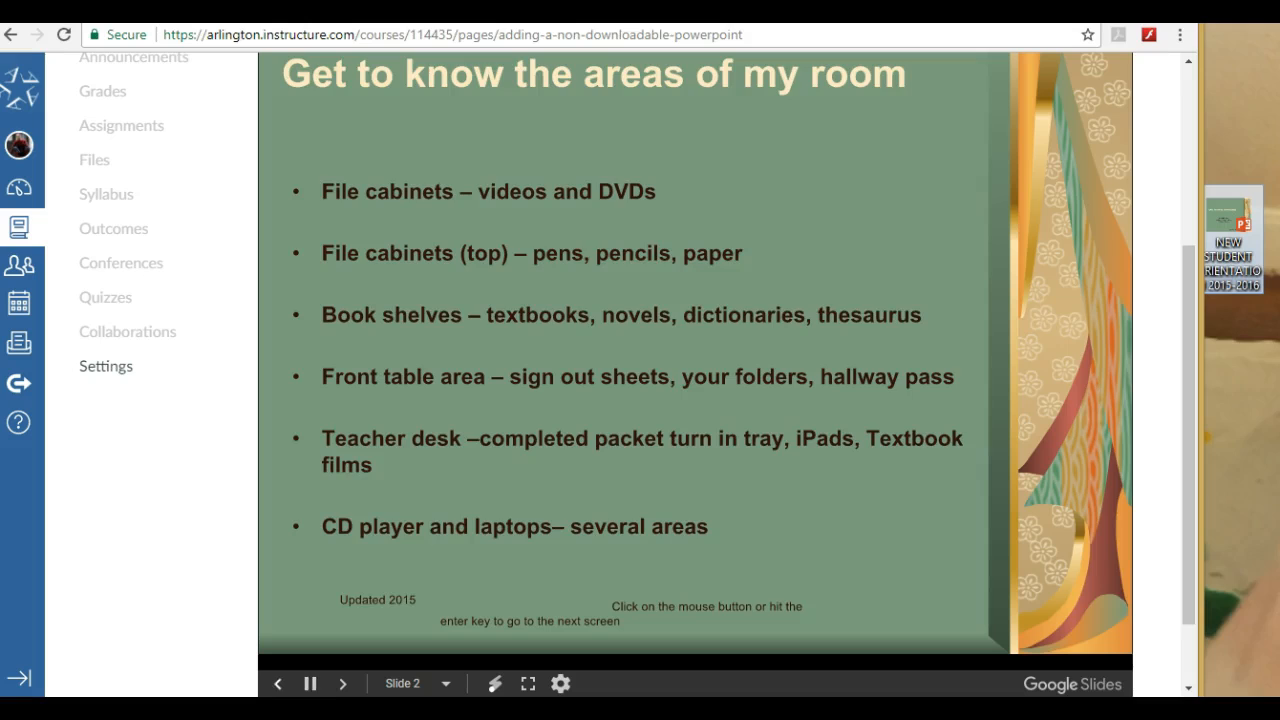
click(278, 684)
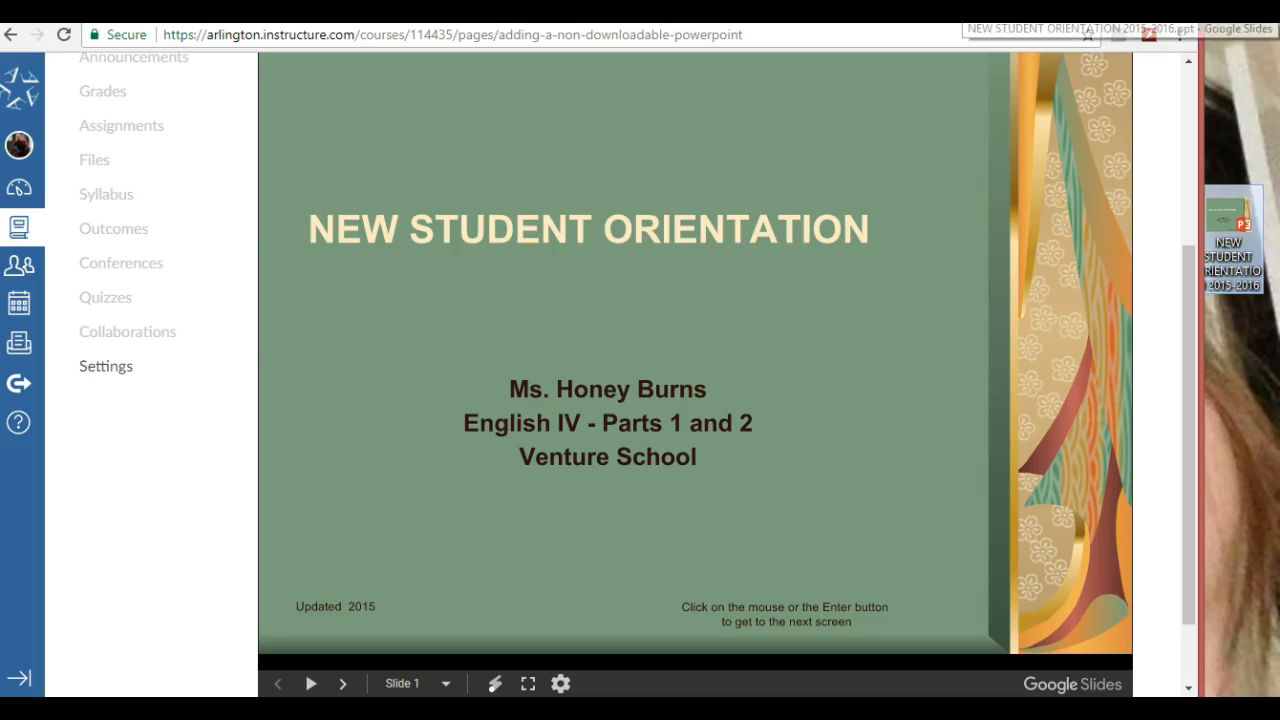
Return to the presentation in Google Slides and review its Publish to the web embed settings and code.
click(972, 12)
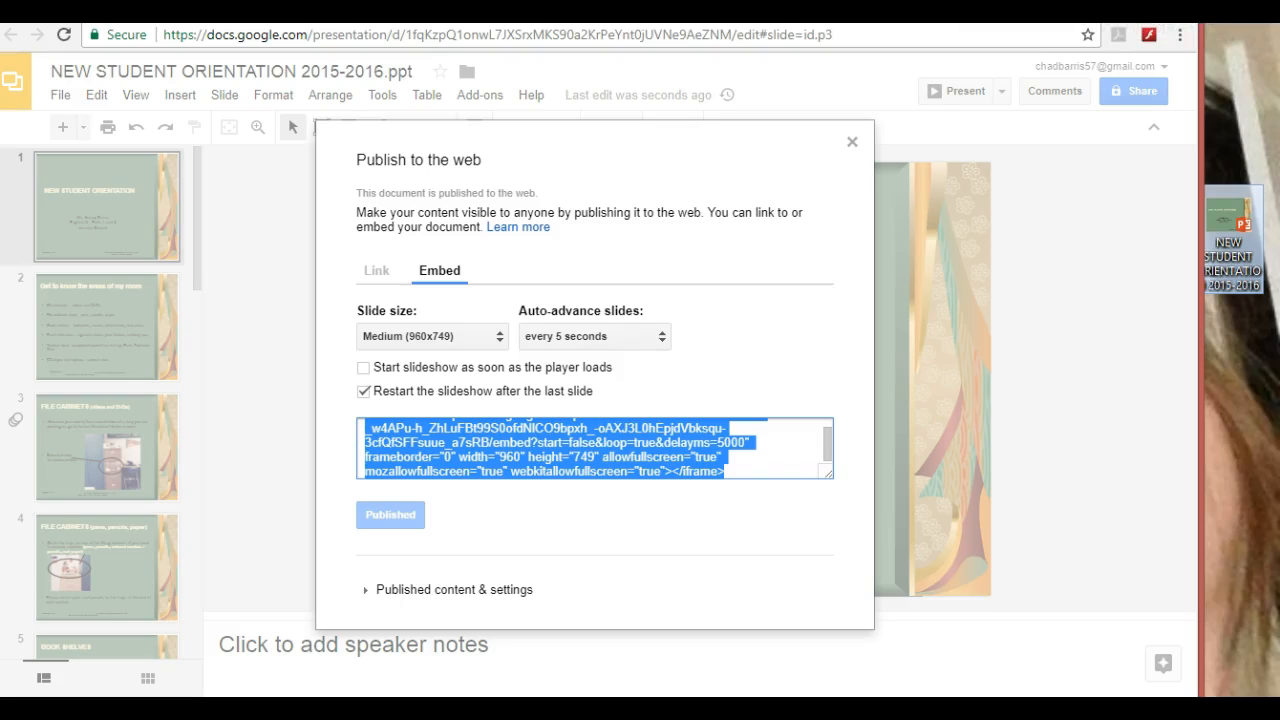
click(610, 517)
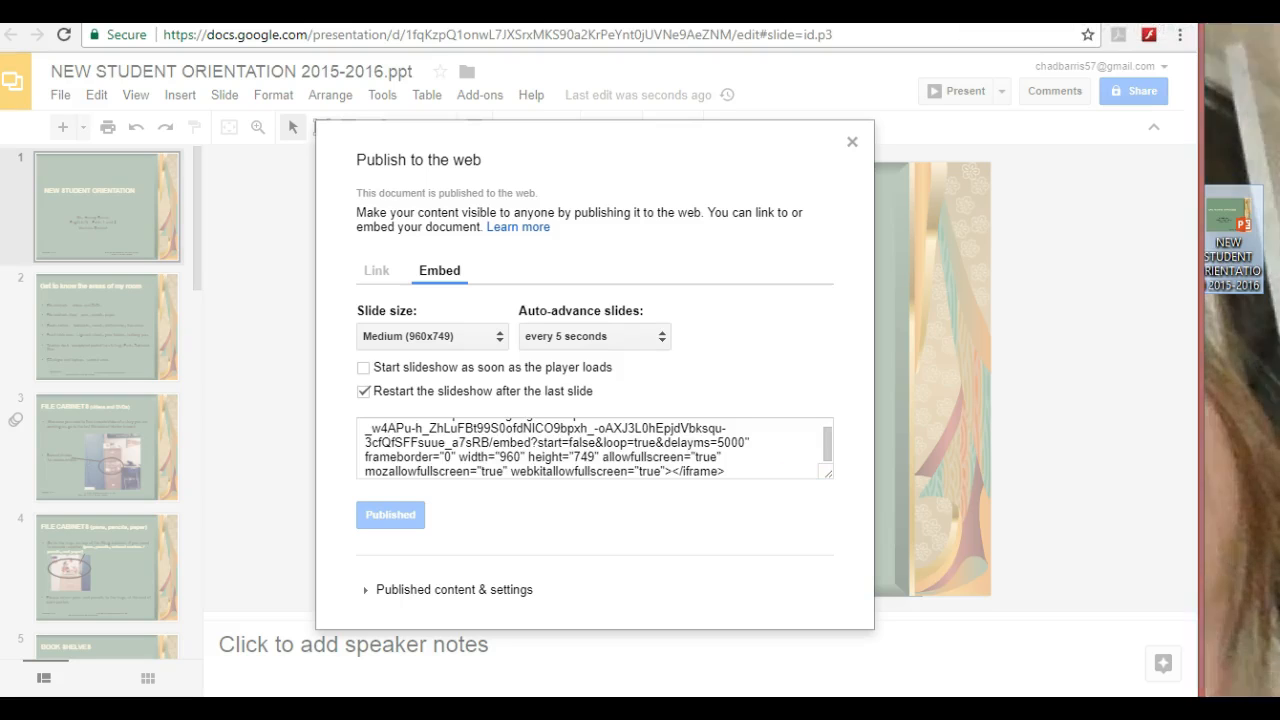